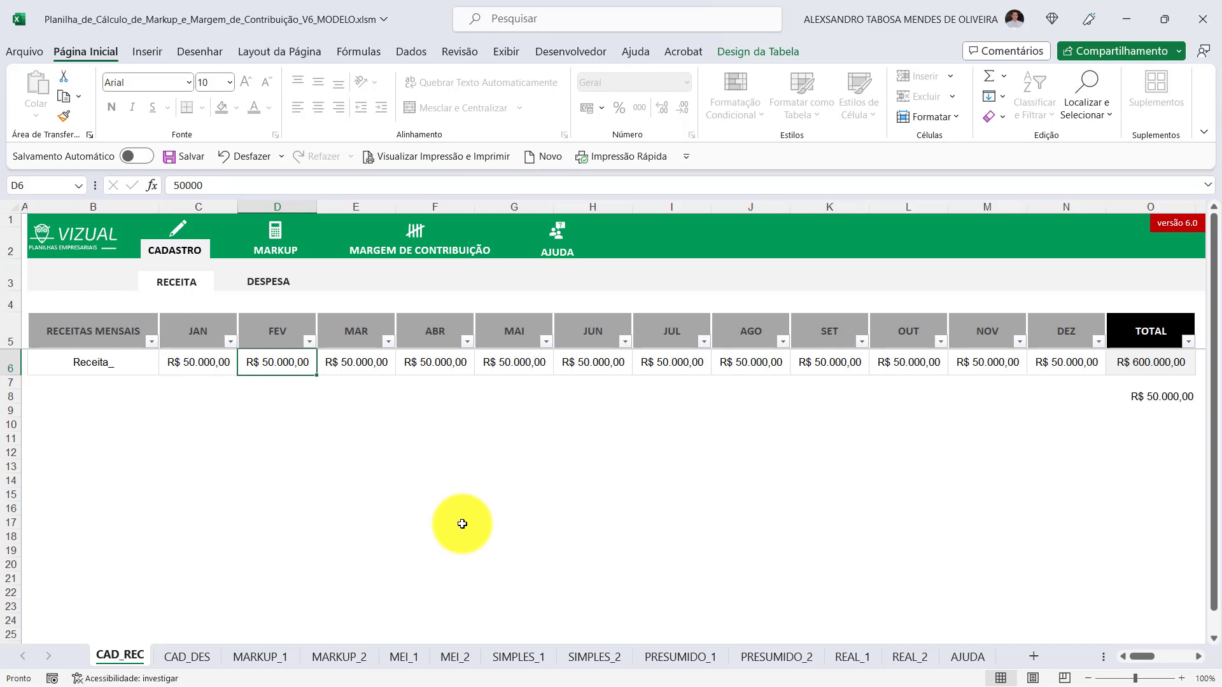
Review the January to May revenue entries and the January and February amounts of despesas 1 in the expense register
left_click(202, 361)
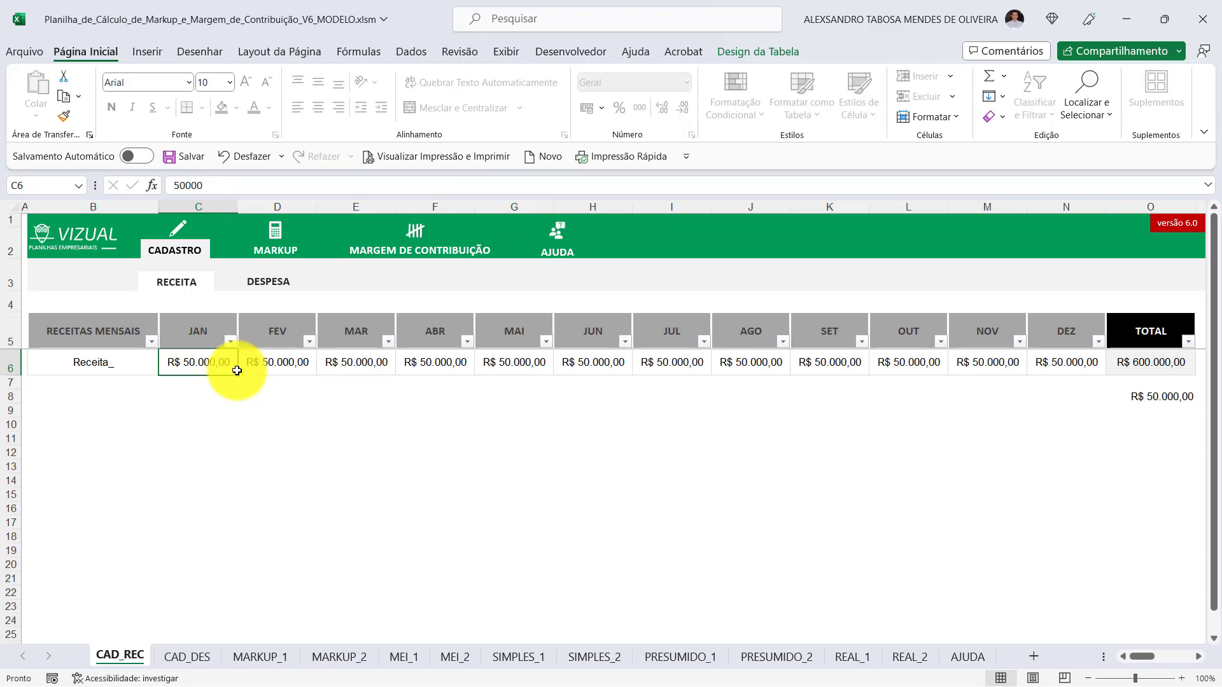
left_click(274, 362)
left_click(347, 362)
left_click(430, 367)
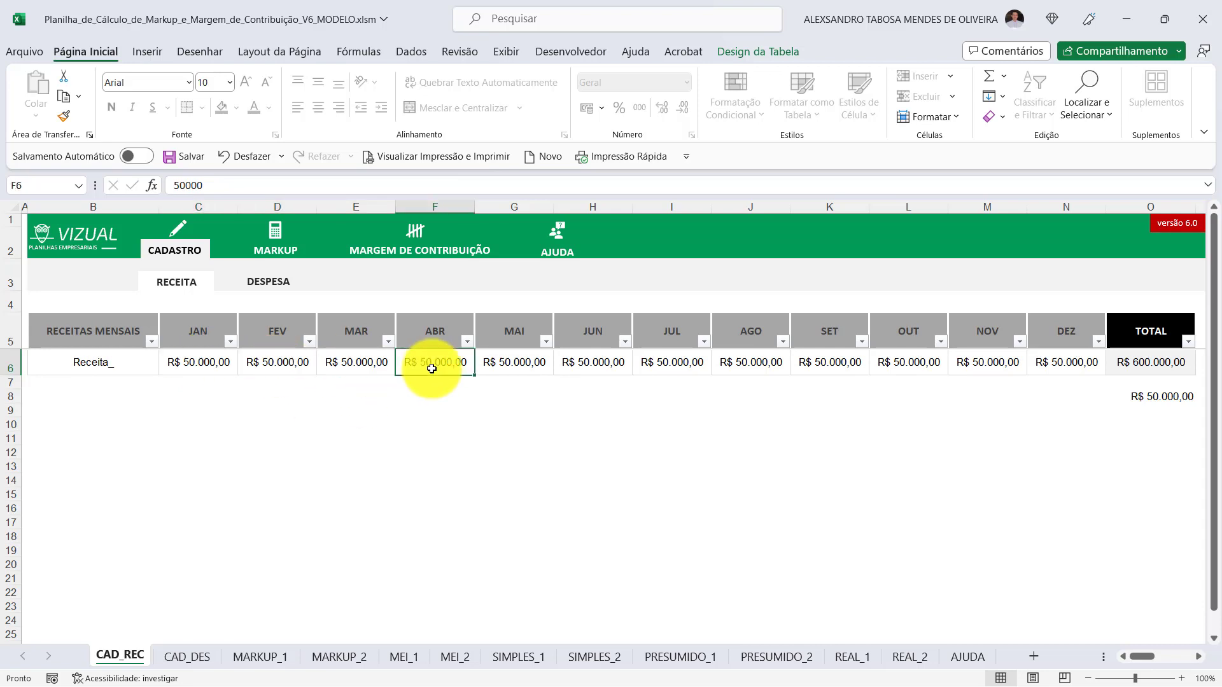
left_click(512, 361)
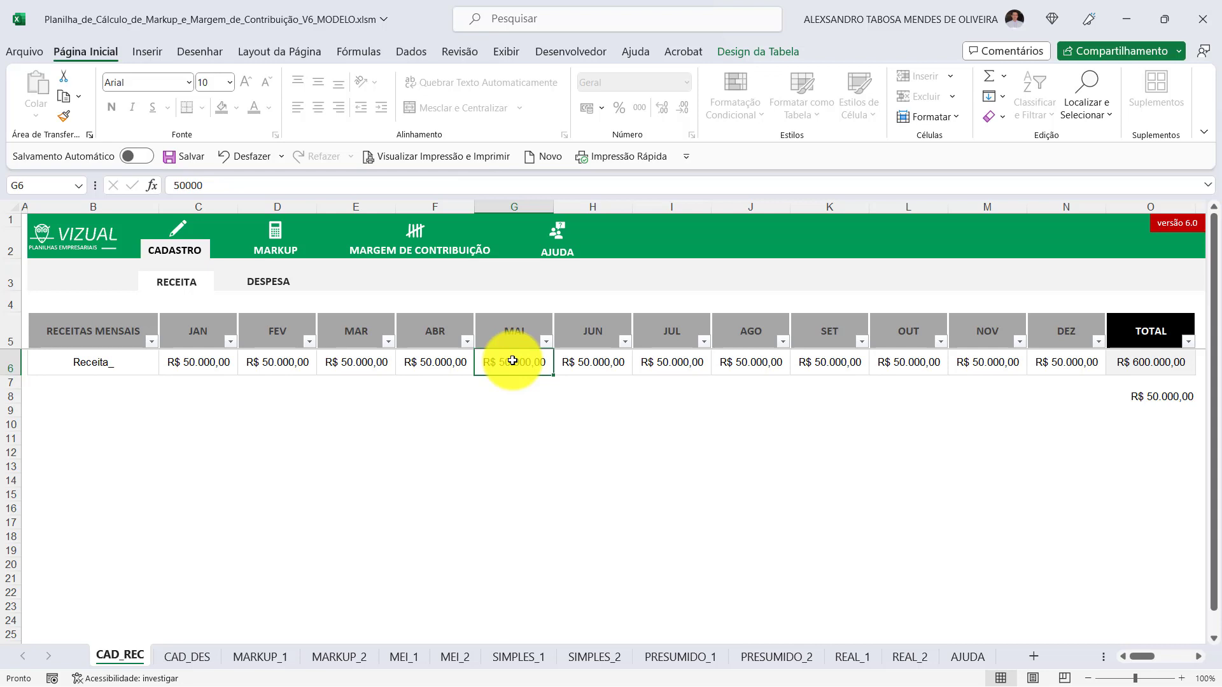
left_click(271, 288)
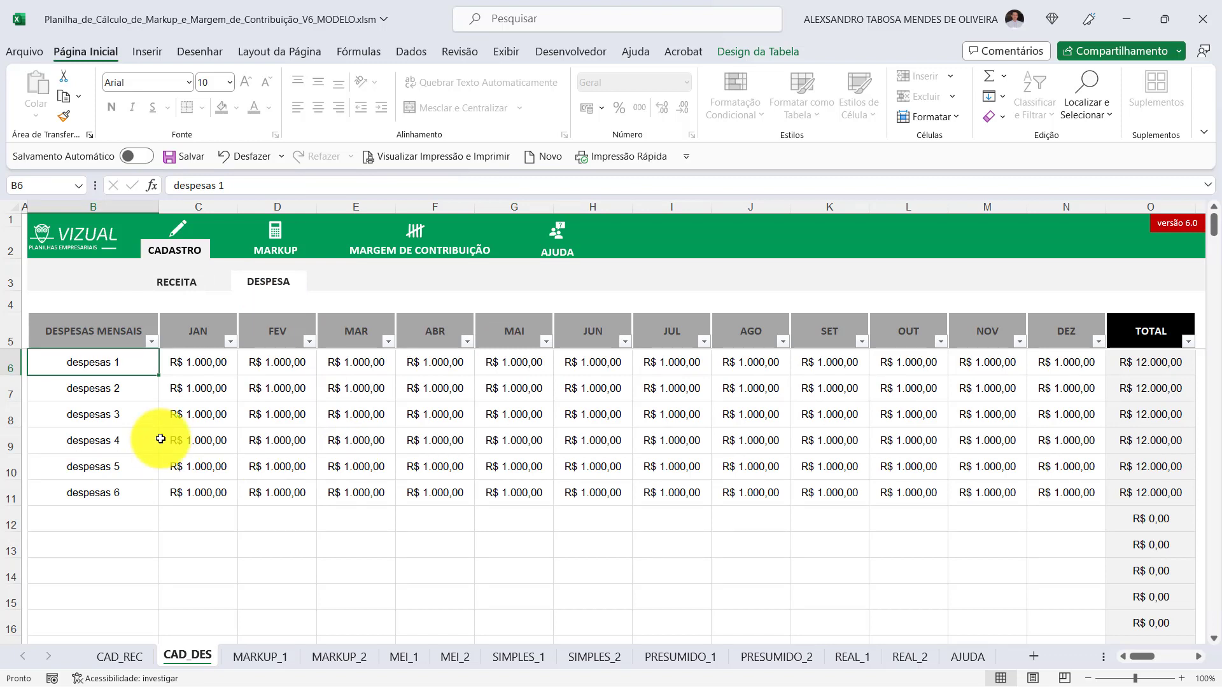
left_click(210, 358)
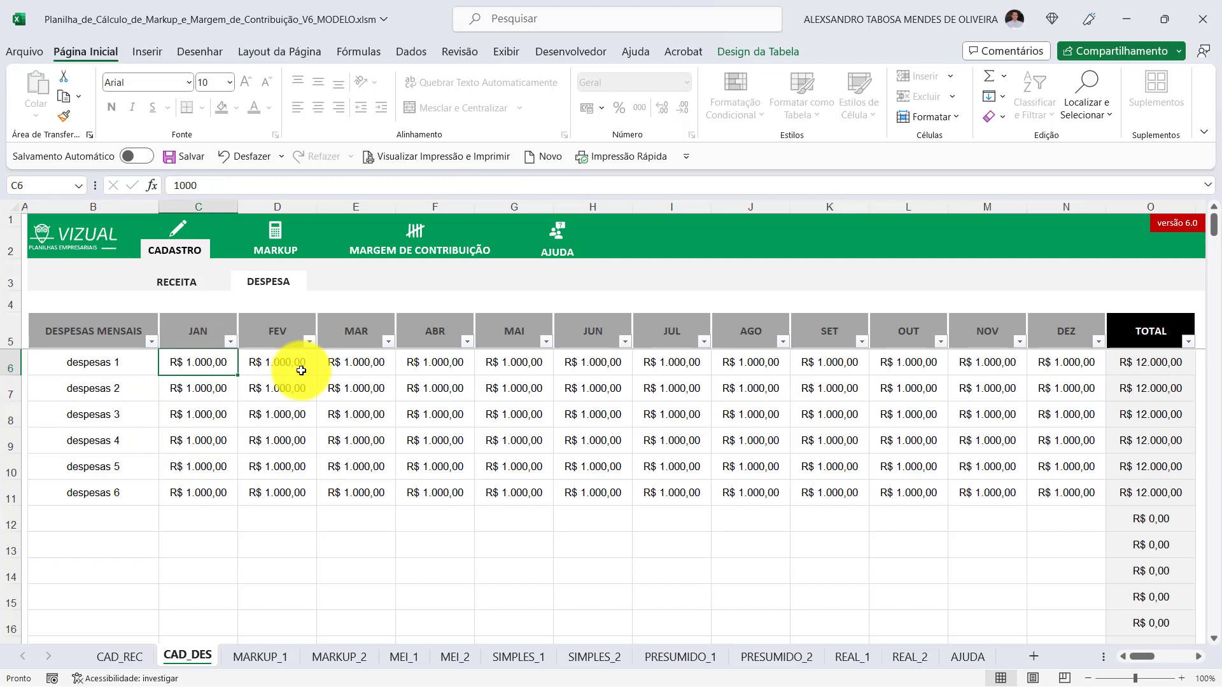
left_click(294, 365)
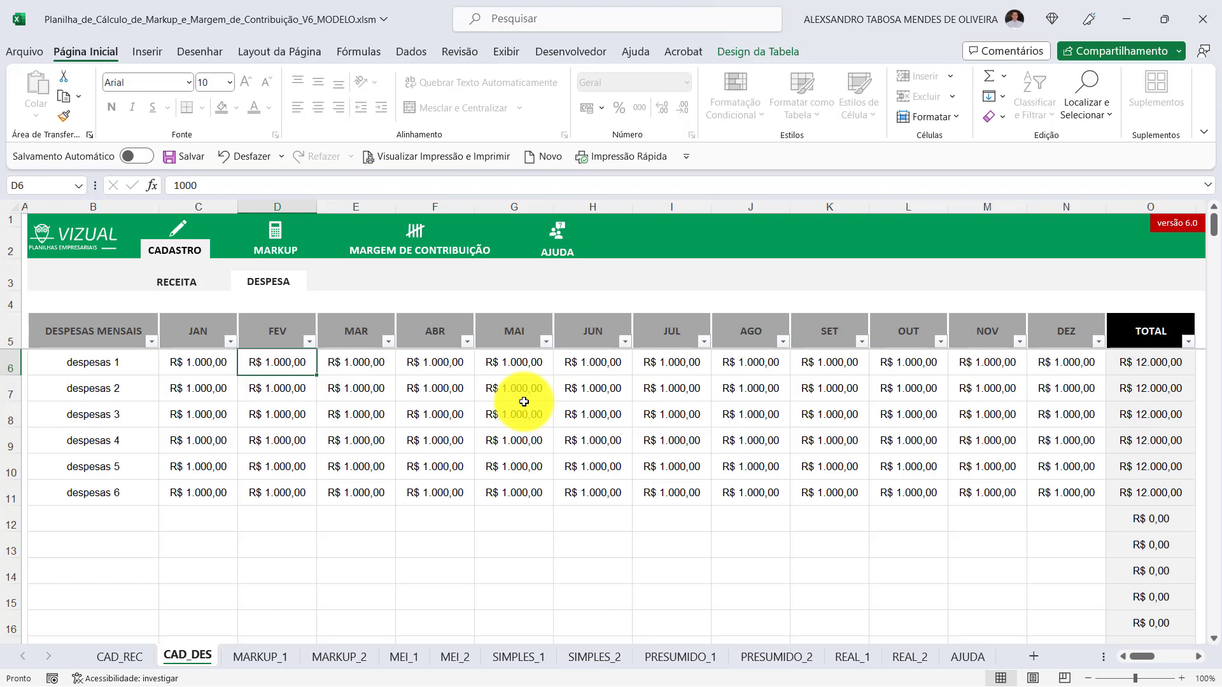
Open the general markup calculation and examine the Premium line's inputs, the three lines' profit margins and the notes beneath them
left_click(287, 241)
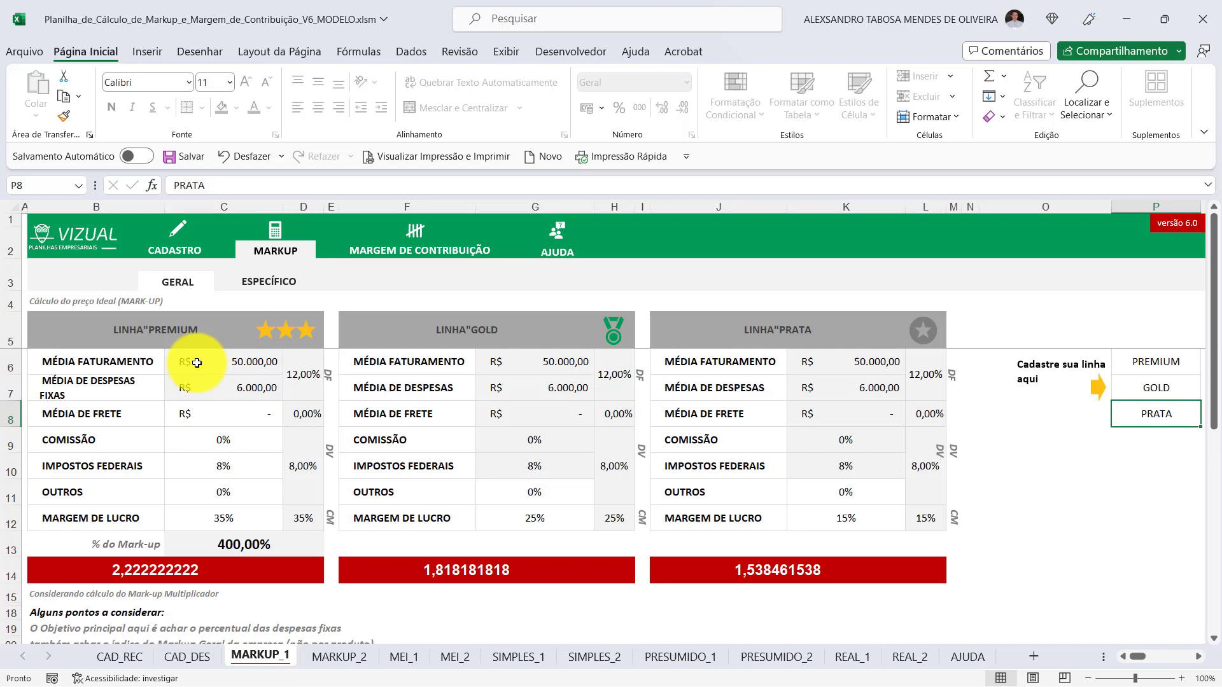
left_click_drag(223, 415, 231, 526)
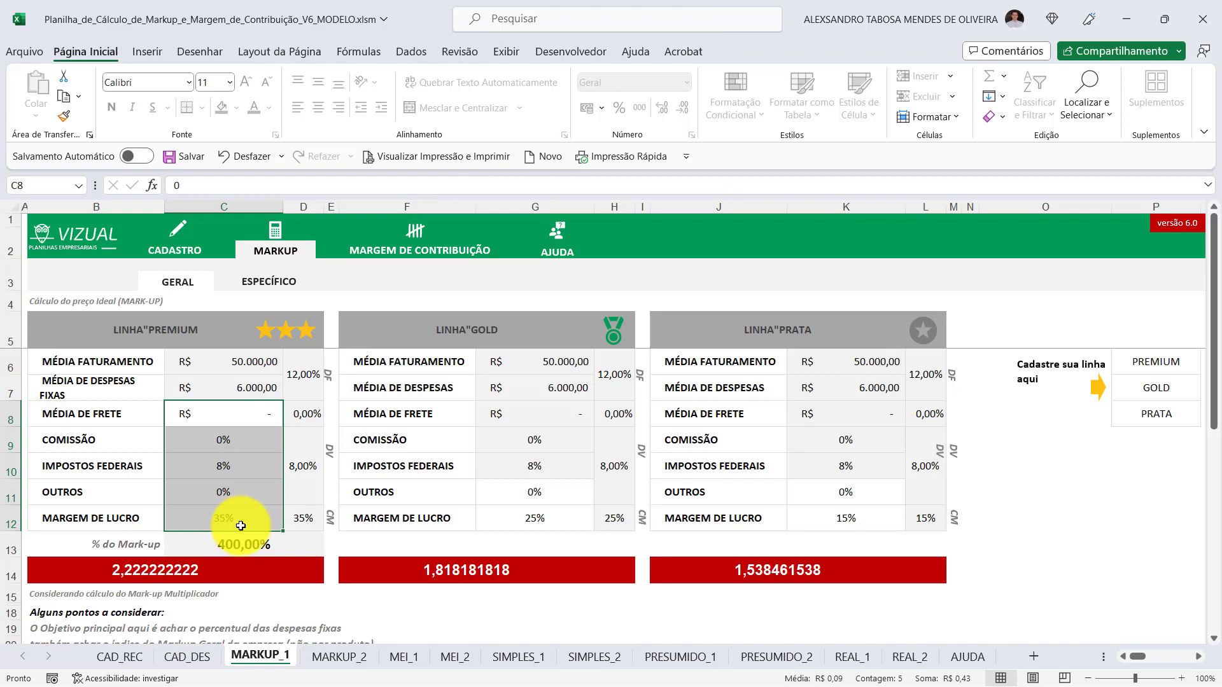
left_click(238, 524)
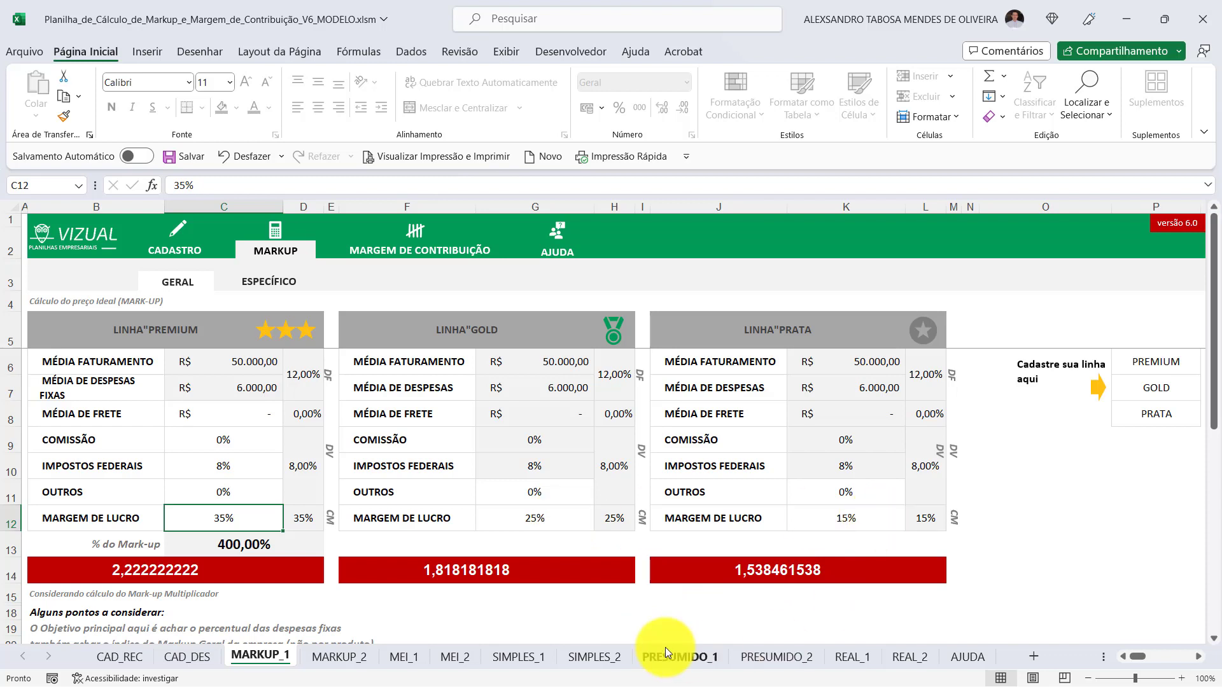
left_click(847, 519)
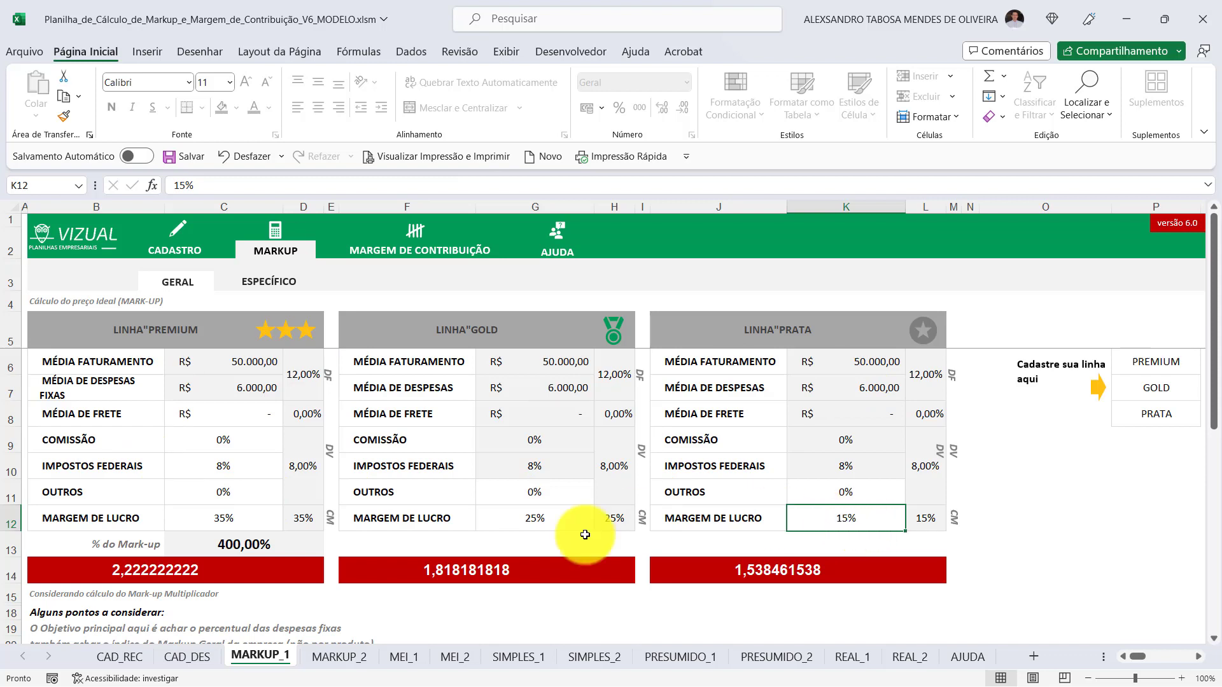
left_click(555, 524)
left_click(249, 514)
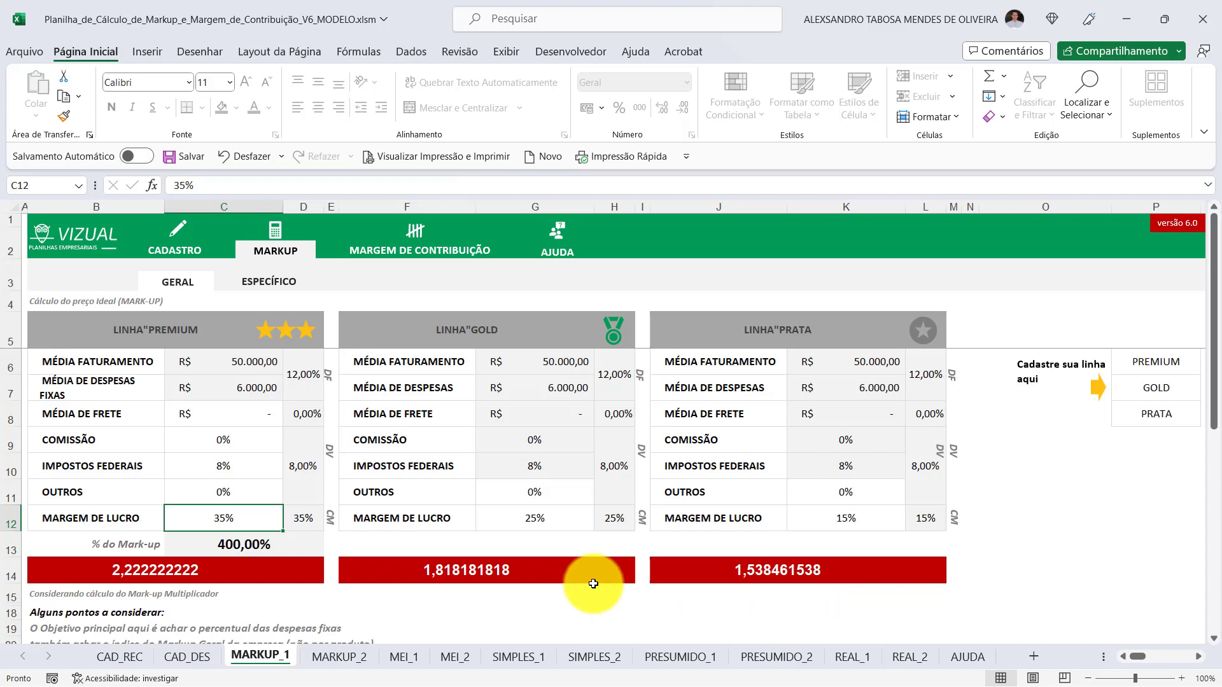
scroll(586, 579, "down", 2)
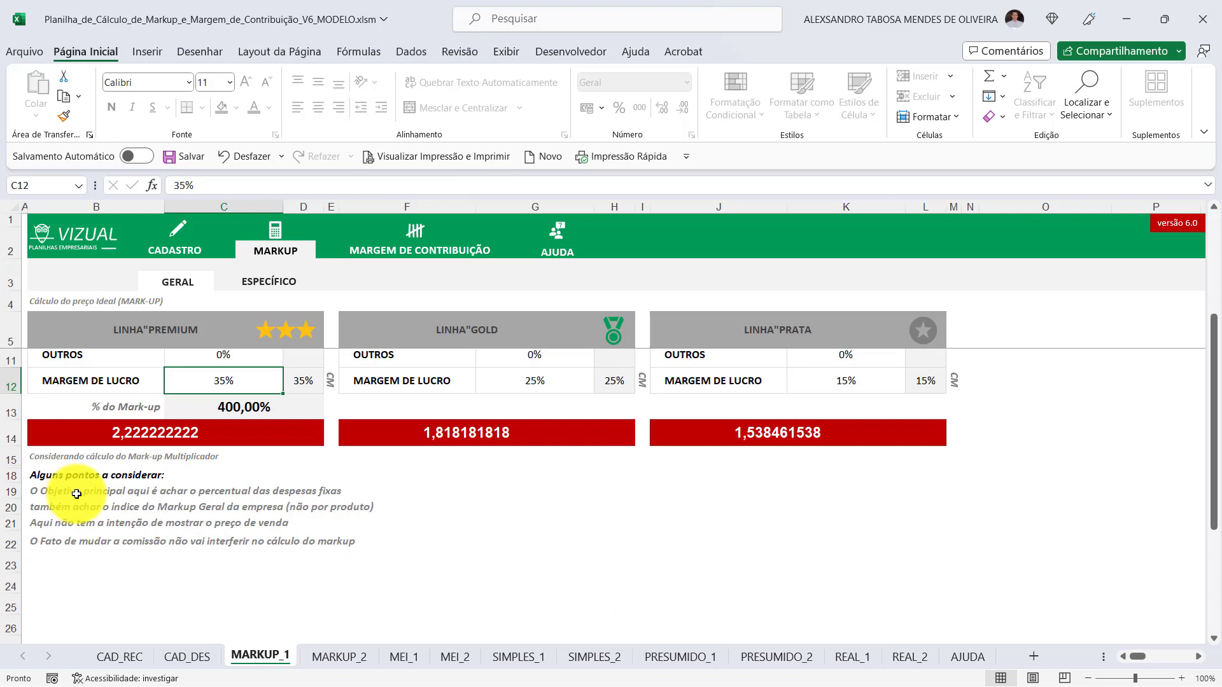
scroll(232, 527, "up", 2)
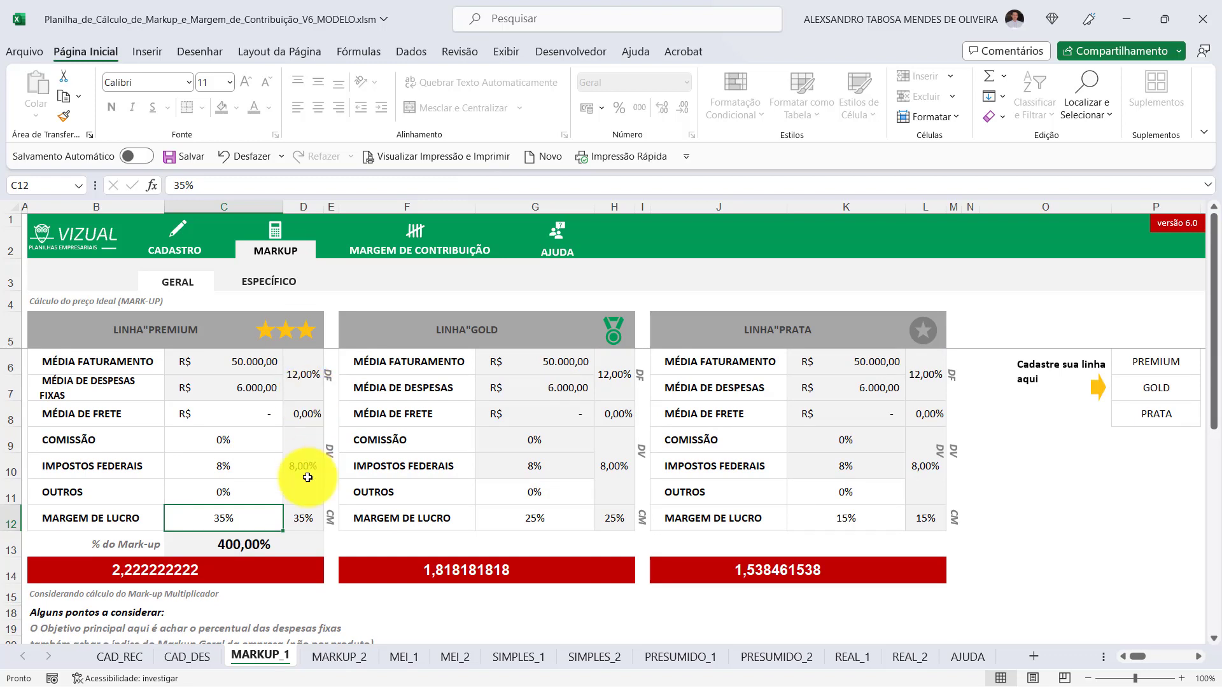
scroll(300, 477, "down", 1)
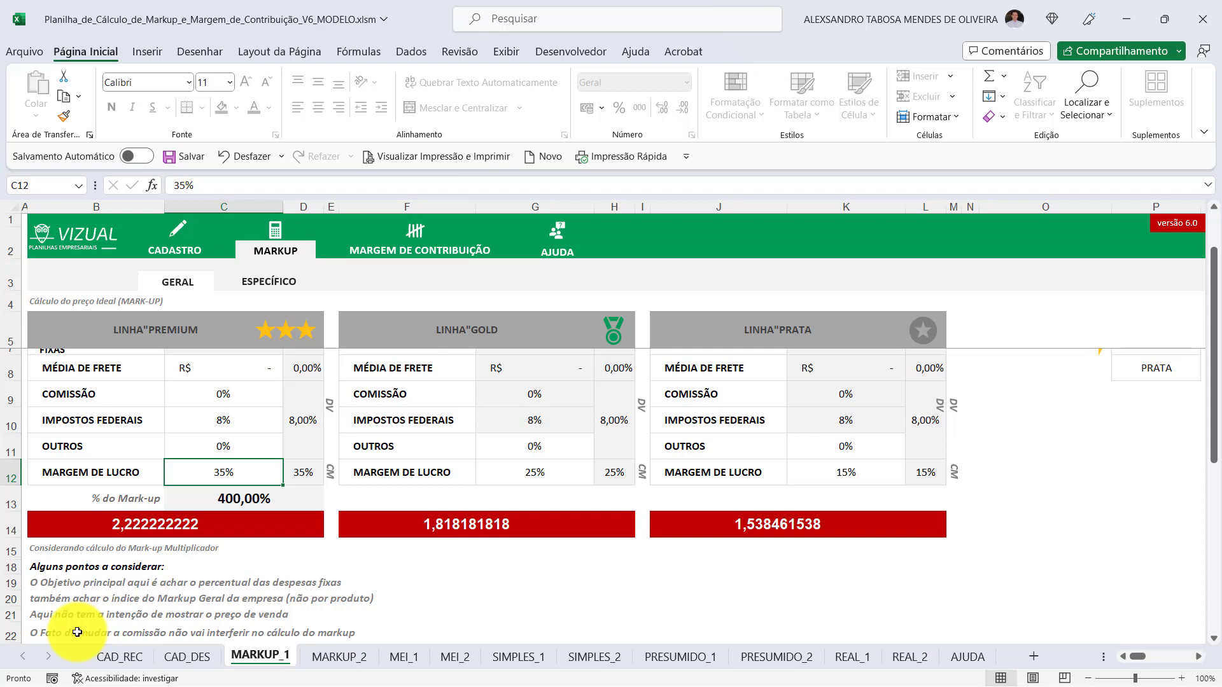
scroll(581, 494, "up", 2)
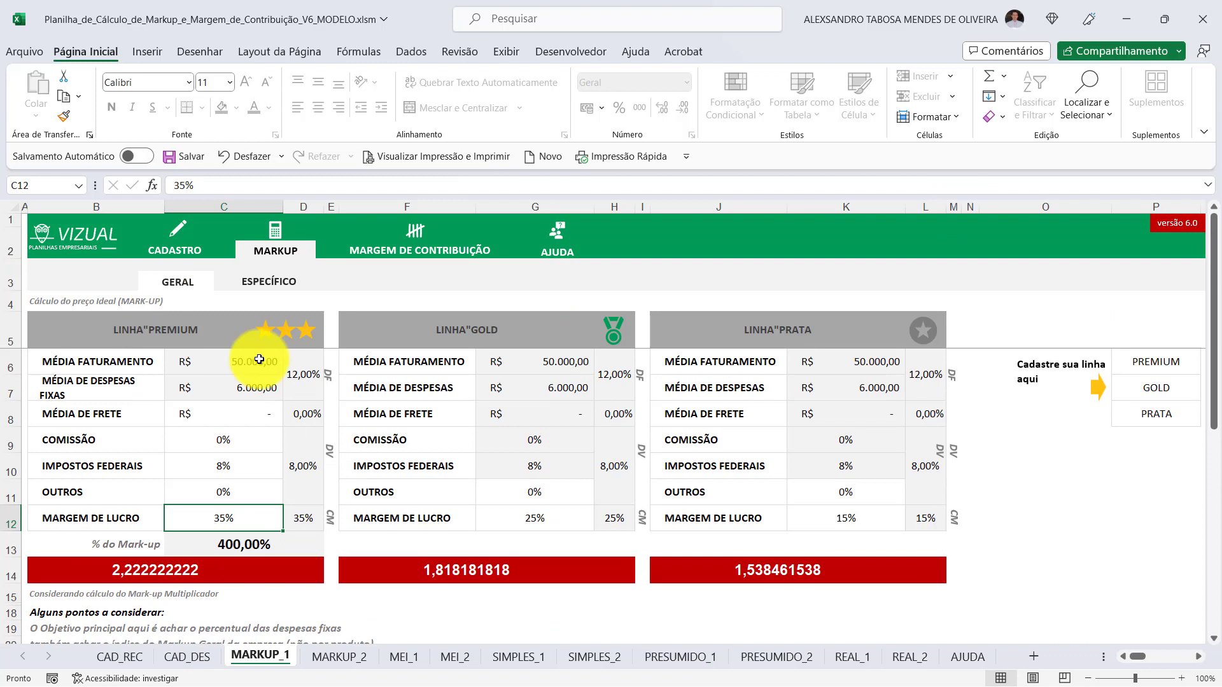
scroll(626, 520, "down", 3)
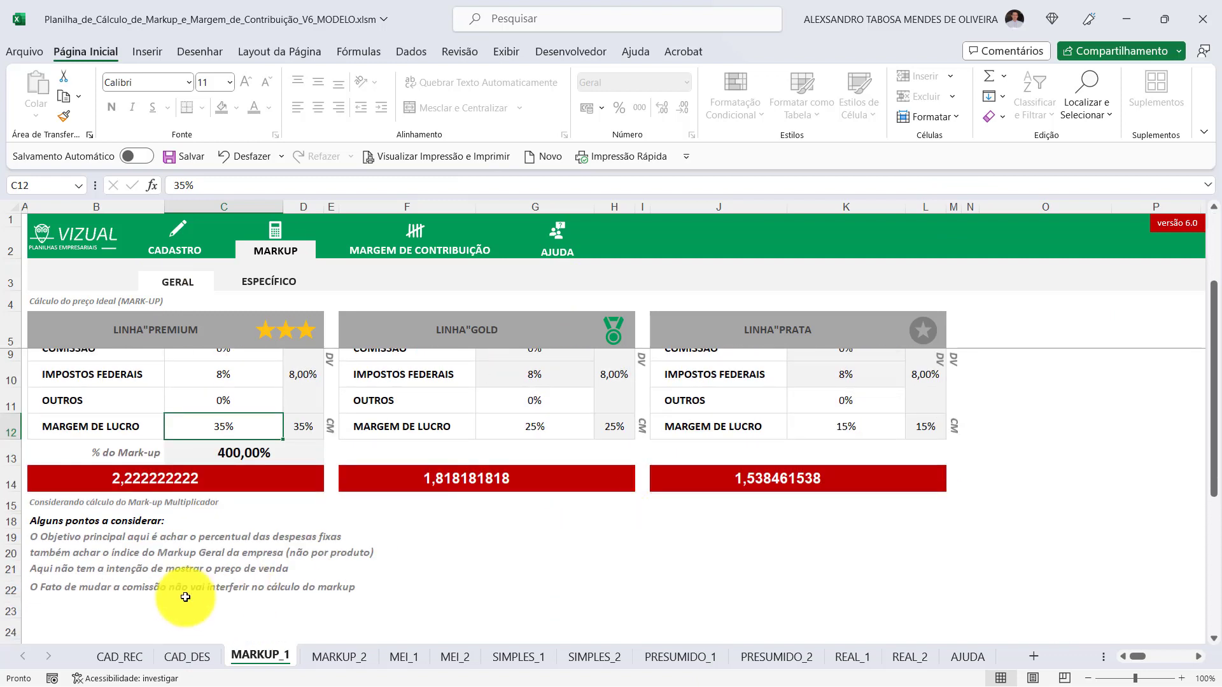
scroll(205, 605, "up", 1)
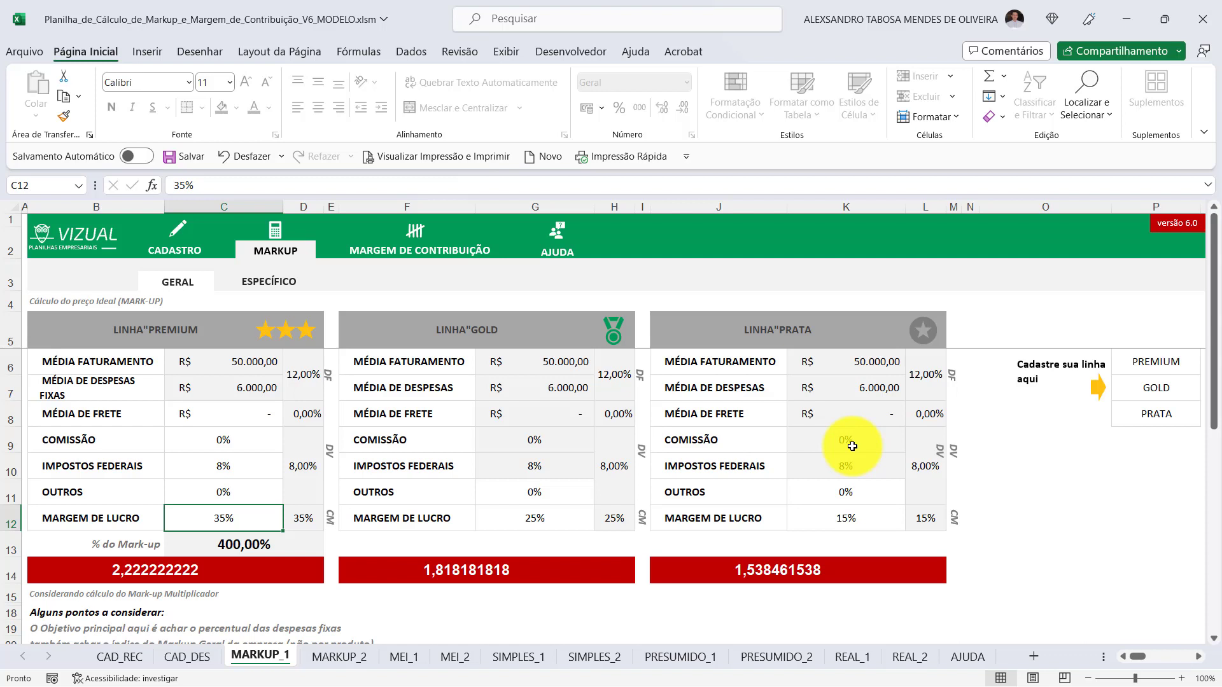
Open the specific markup calculation and set the automatic product calculation's Por PC unit cost to R$ 80,00
left_click(276, 282)
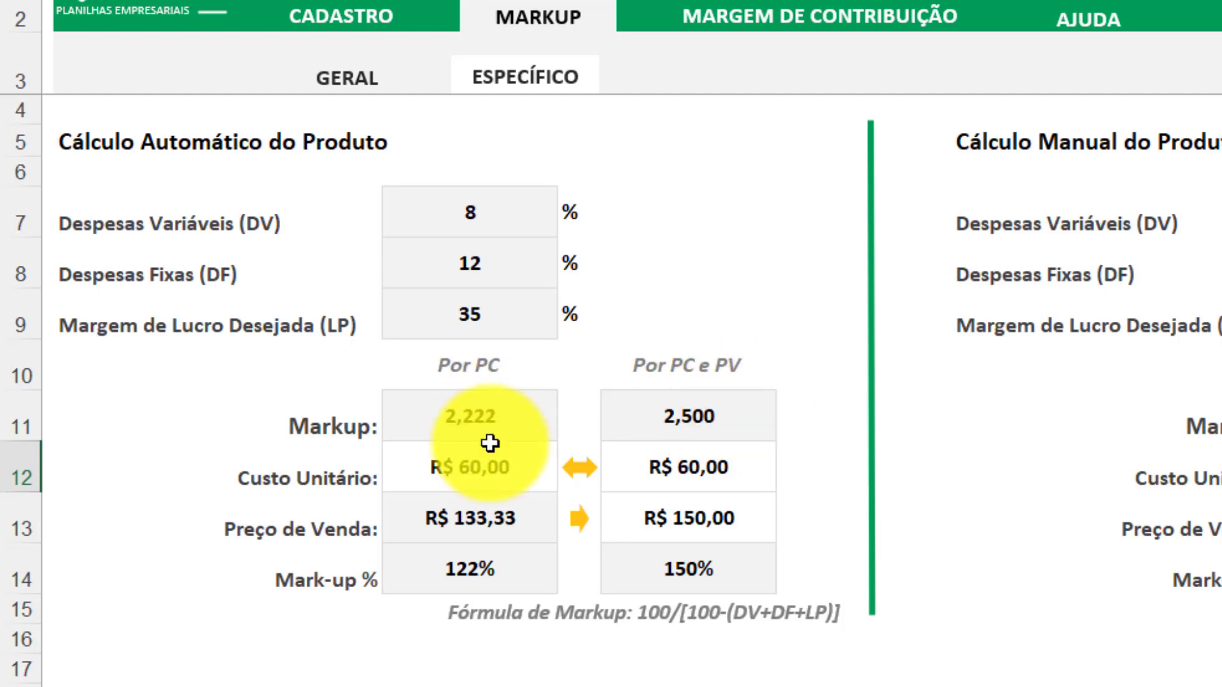
left_click(489, 466)
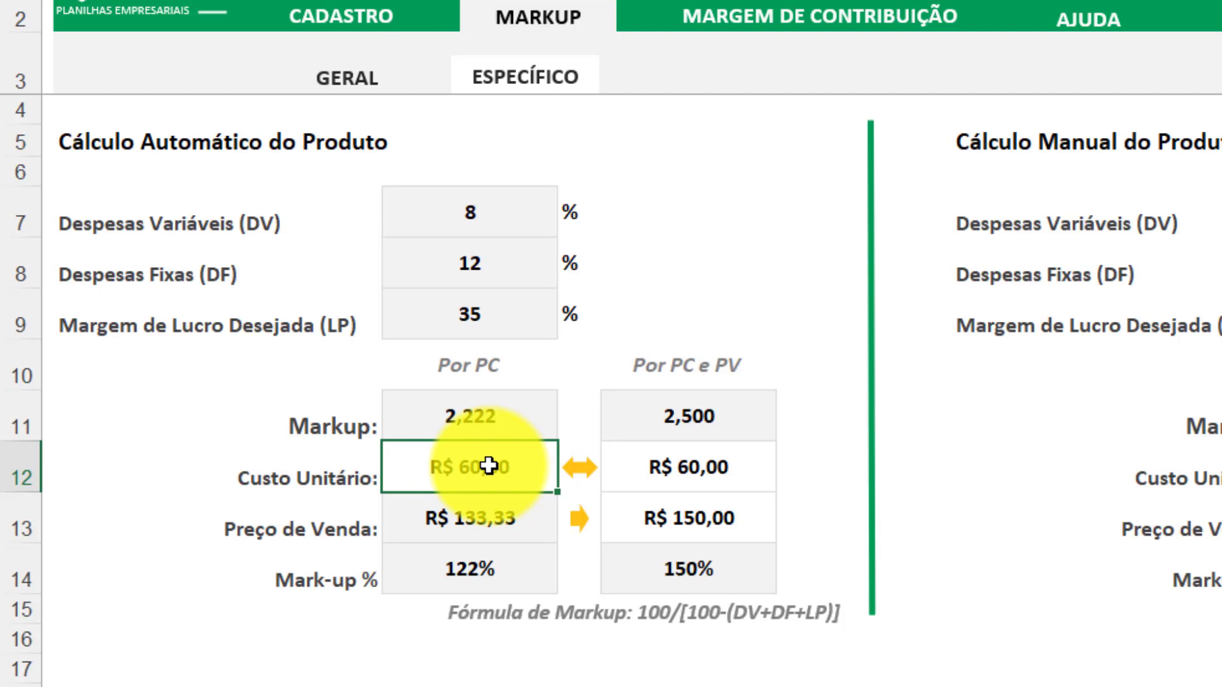
type("80")
key("Tab")
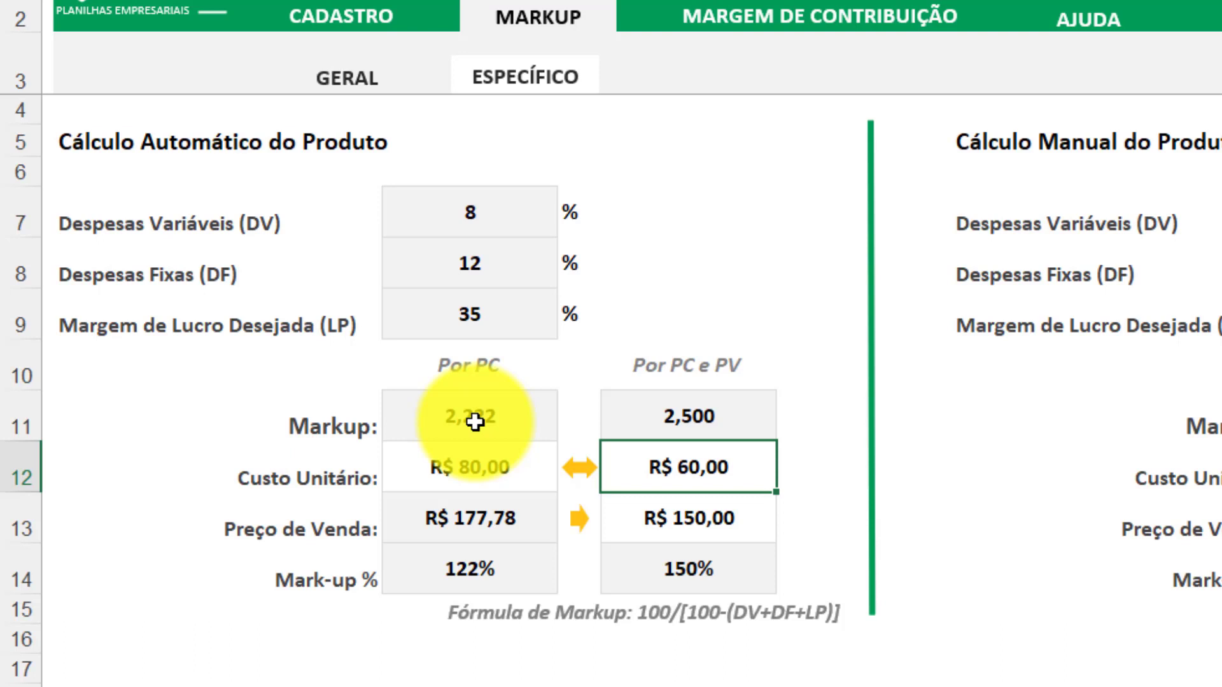
Set the Por PC e PV unit cost in the automatic product calculation to R$ 80,00
left_click(488, 464)
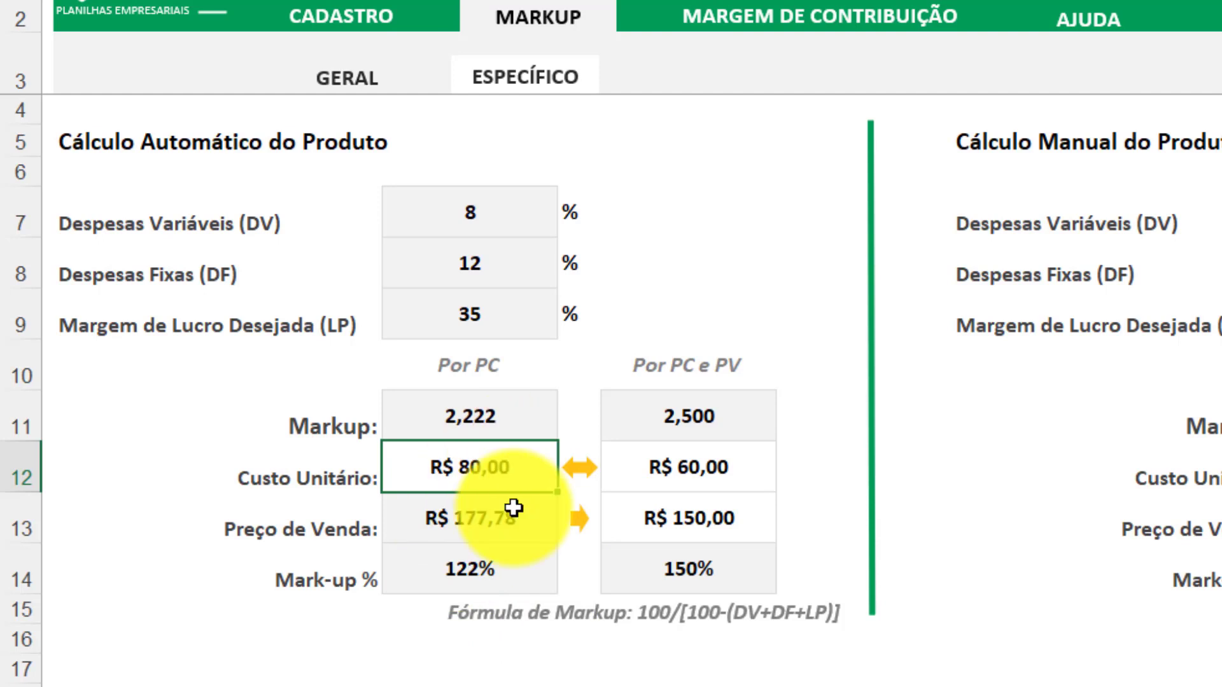
left_click(710, 471)
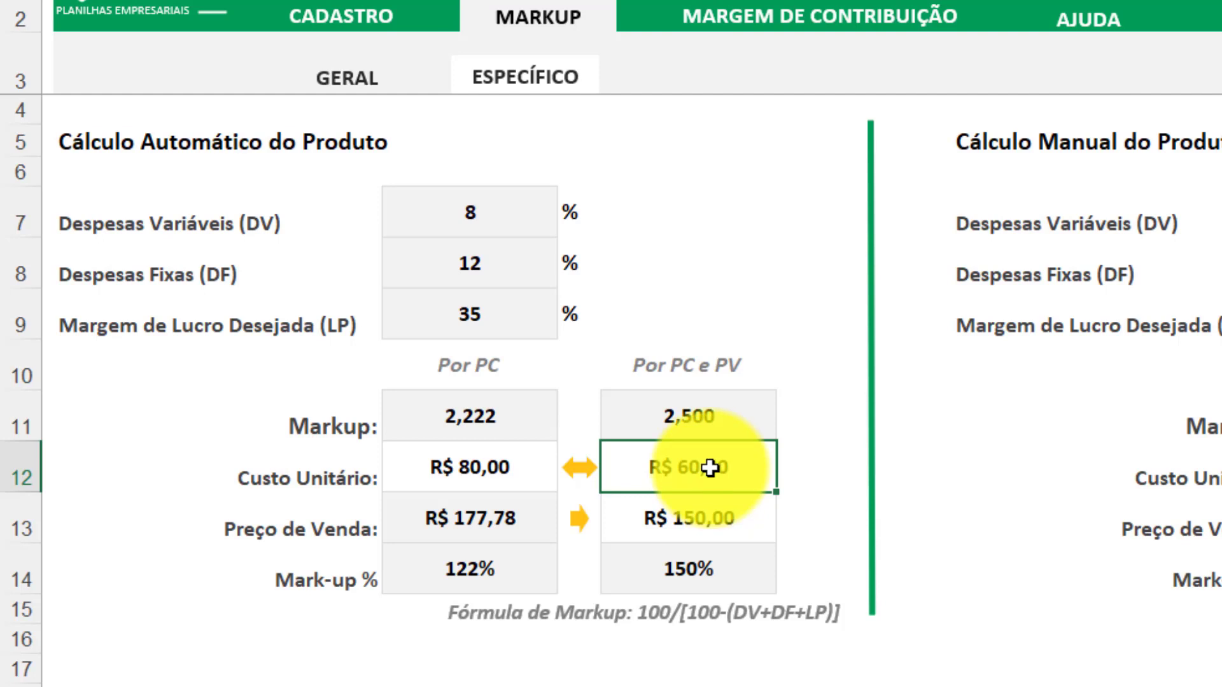
type("80")
key("Return")
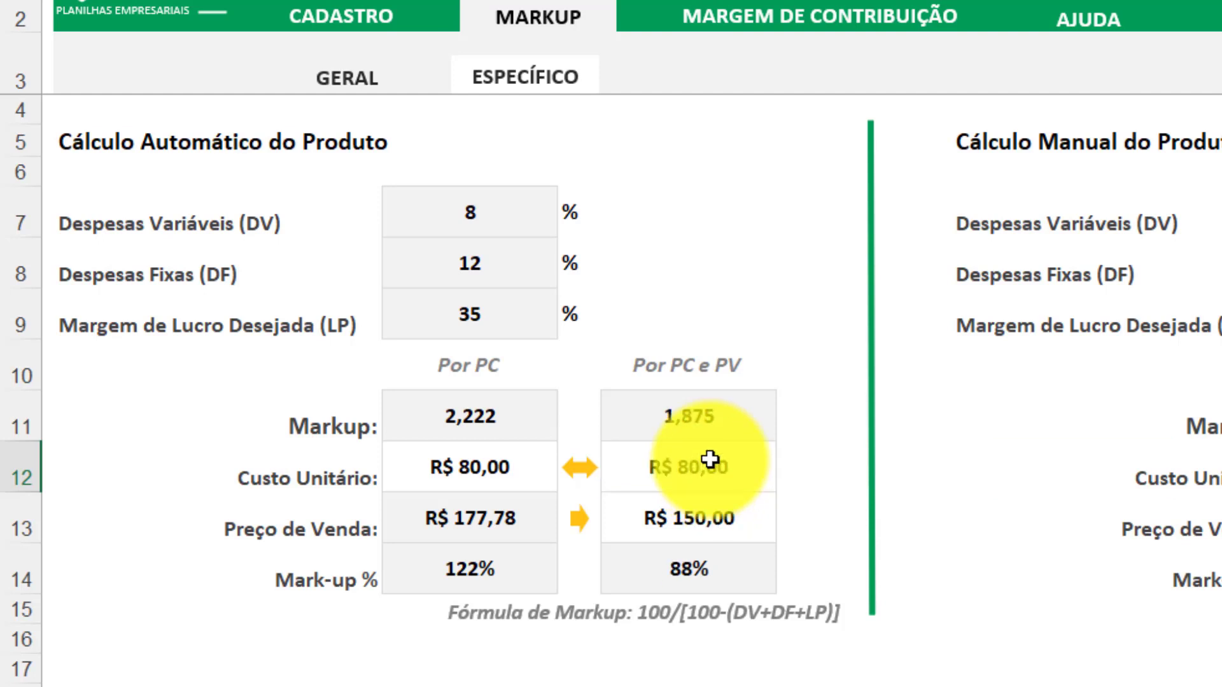
Set the Por PC e PV selling price in the automatic product calculation to R$ 200,00
left_click(713, 525)
type("200")
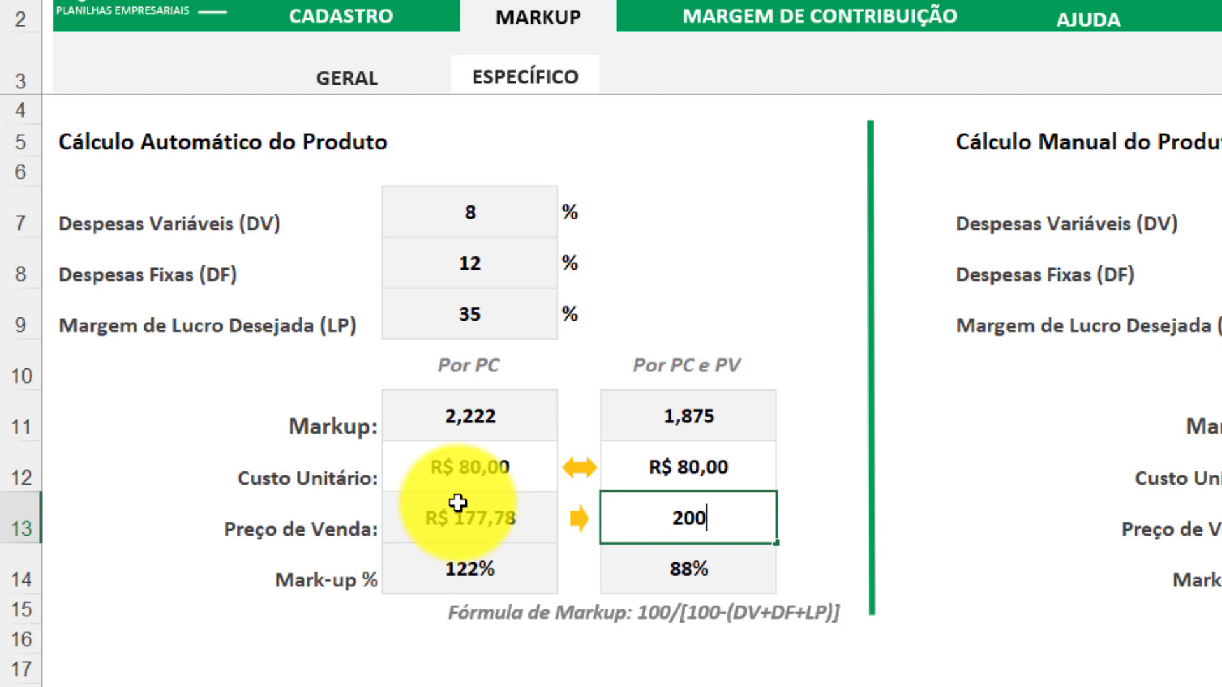
key("Tab")
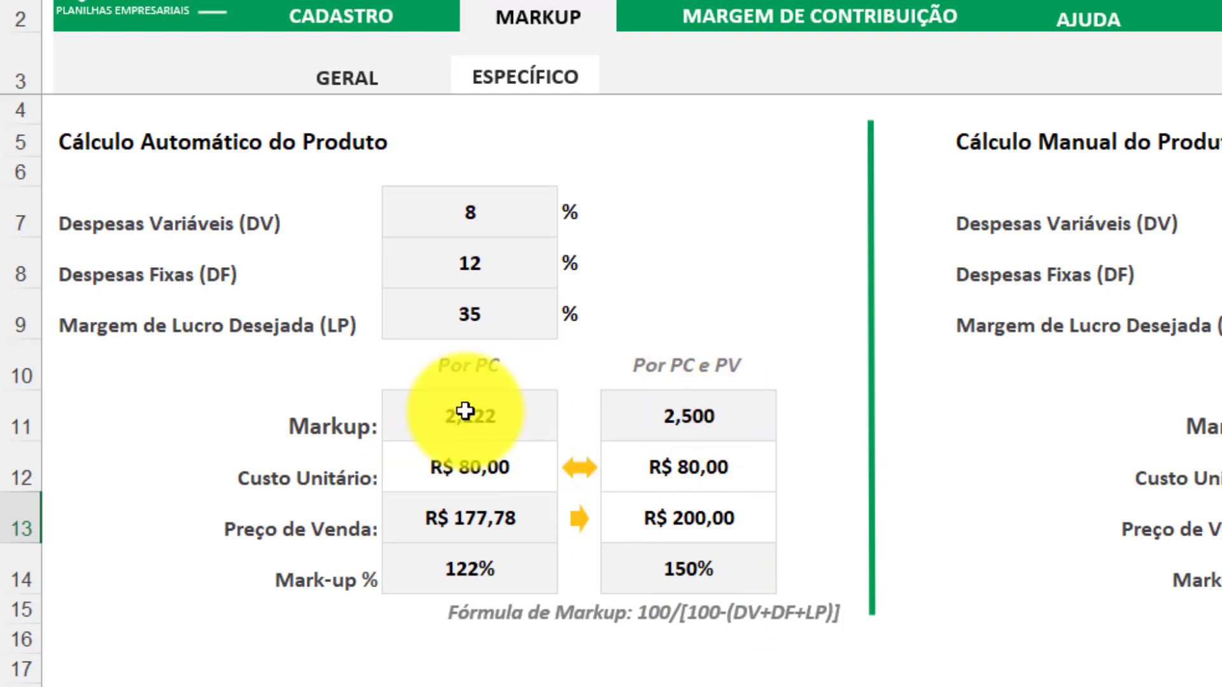
Change the Por PC e PV selling price in the automatic product calculation to R$ 100,00
left_click(681, 515)
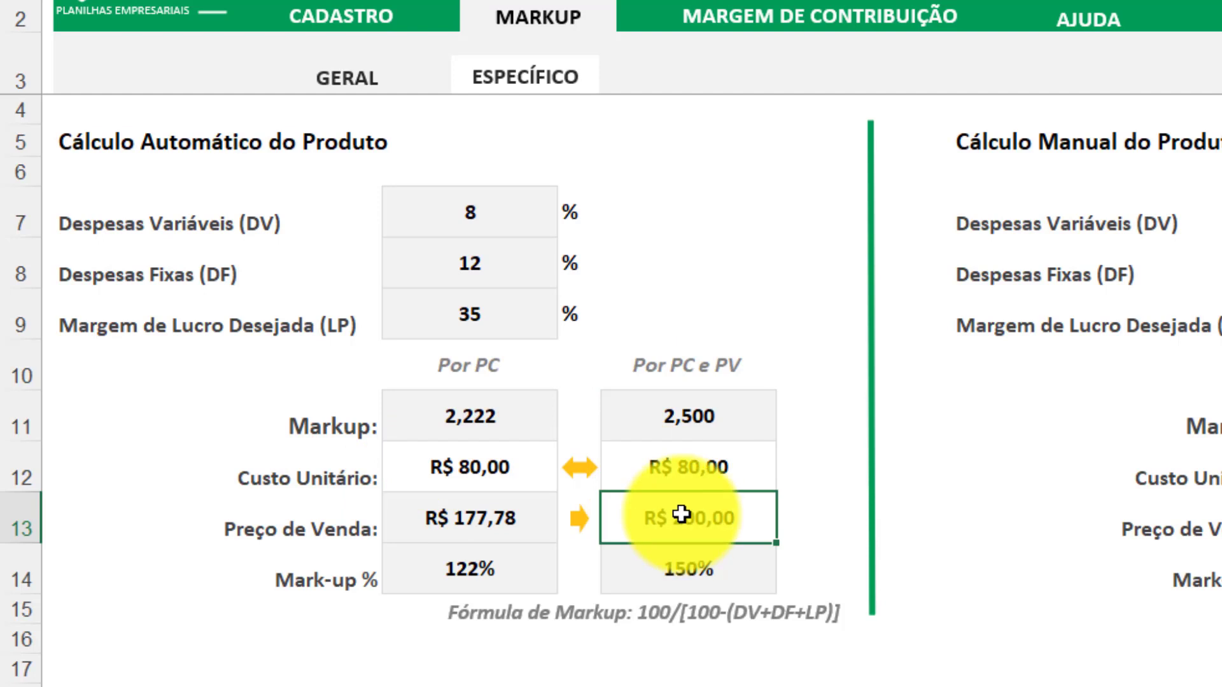
type("100")
key("Return")
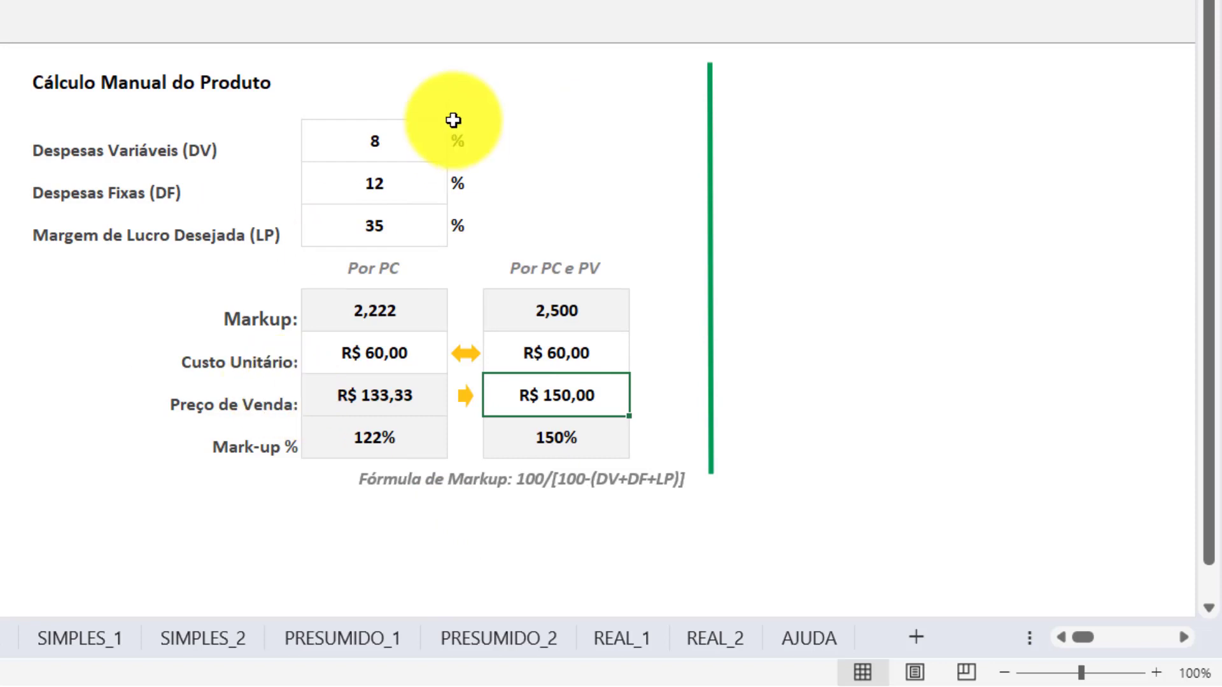
Examine the manual product calculation's editable fields for variable expenses, fixed expenses, desired profit margin, unit costs and selling price
left_click(390, 137)
left_click(390, 191)
left_click(395, 227)
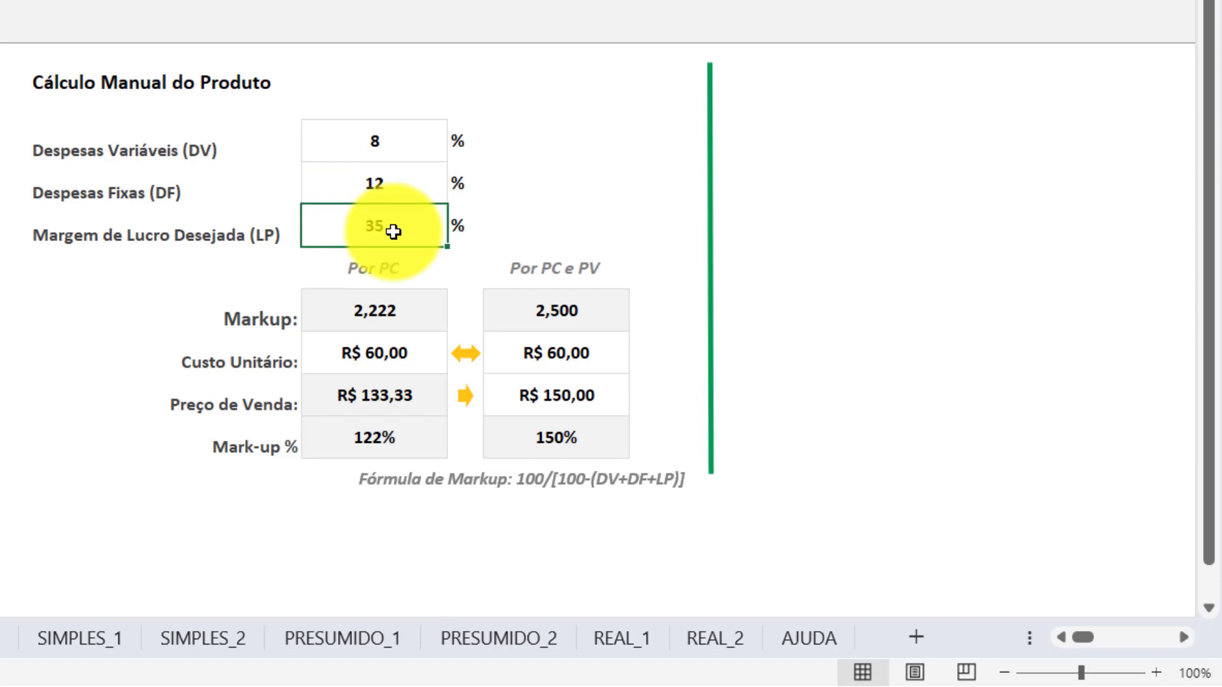
key("Up")
key("Up")
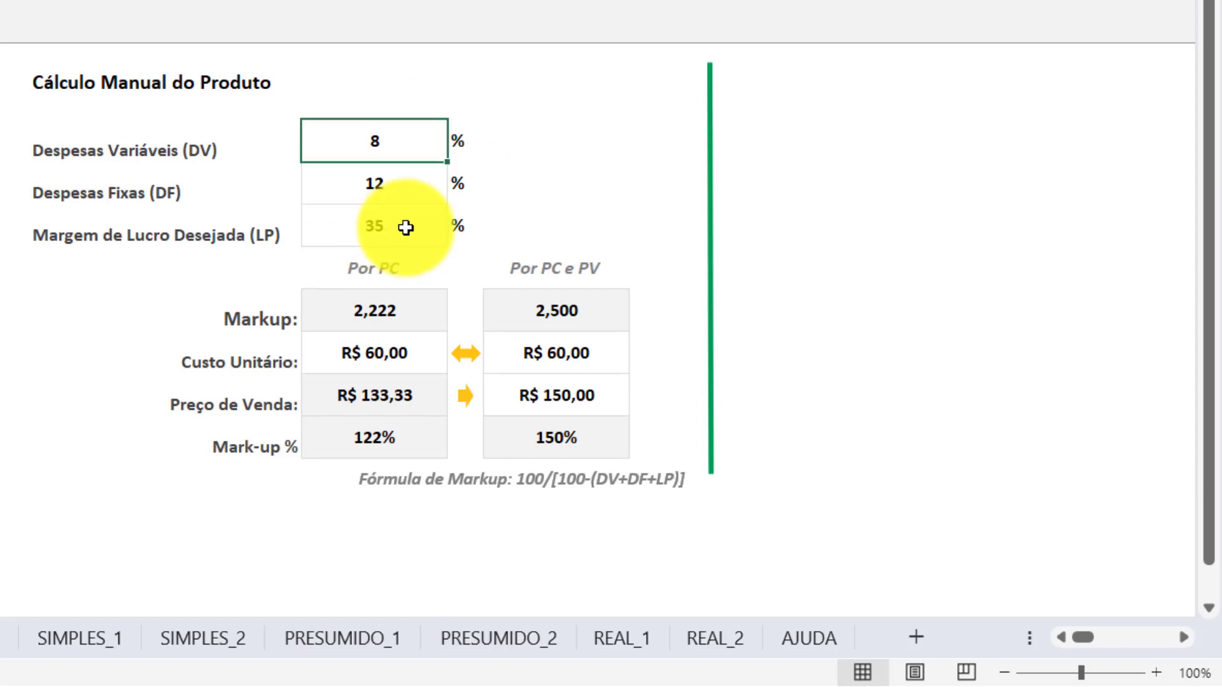
key("Down")
key("Down")
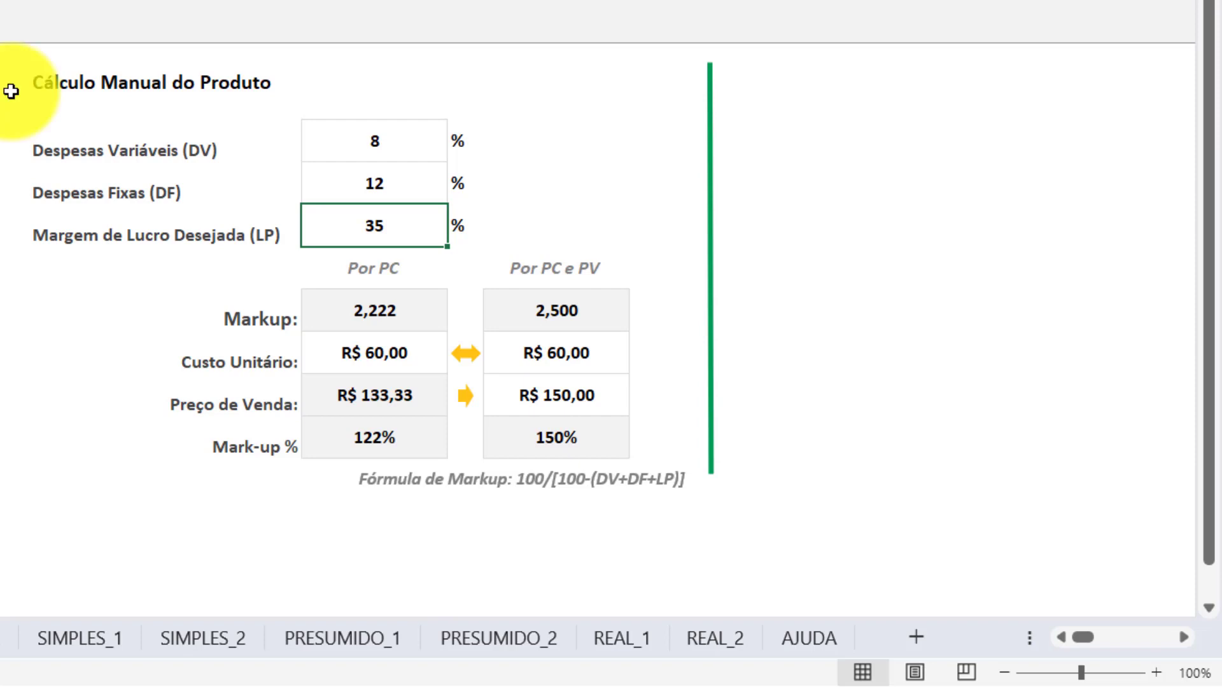
left_click(343, 141)
left_click(351, 190)
left_click(356, 225)
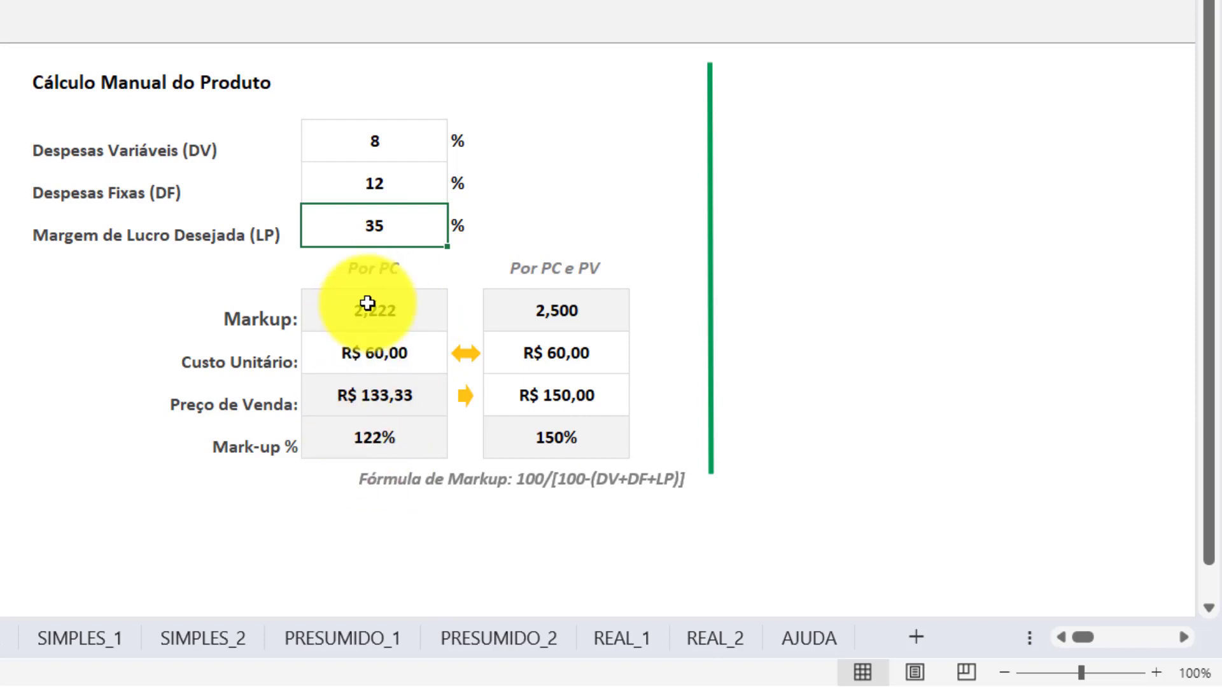
left_click(391, 366)
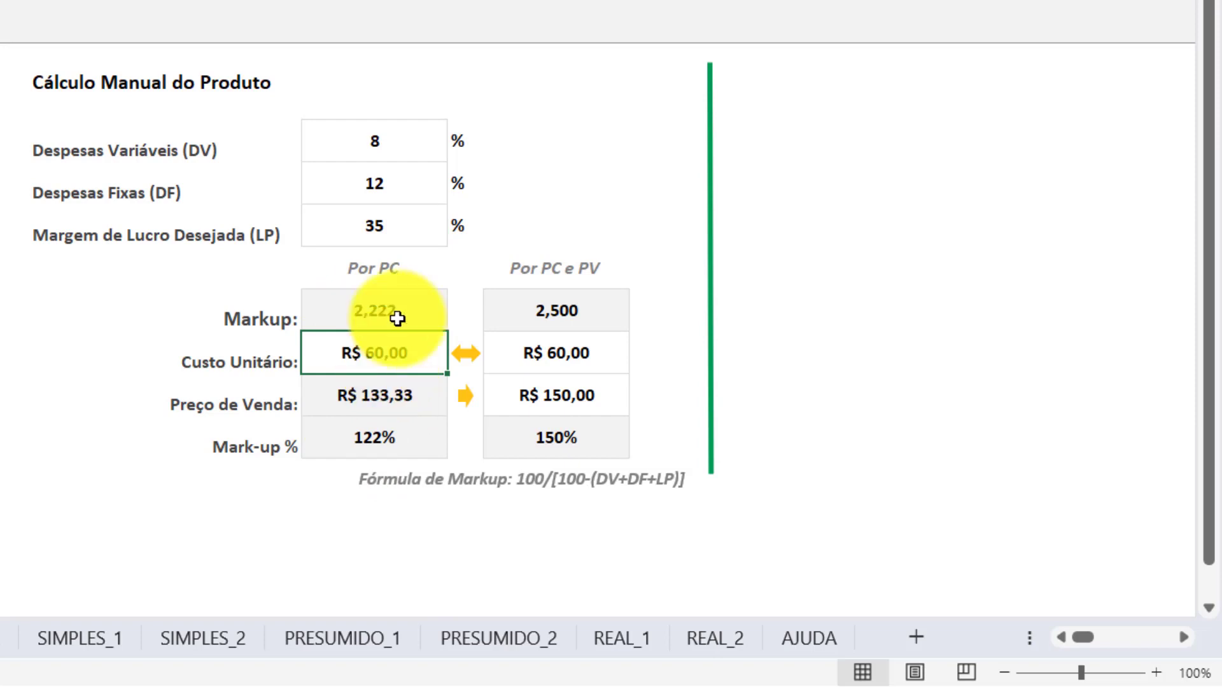
left_click(603, 355)
left_click(594, 405)
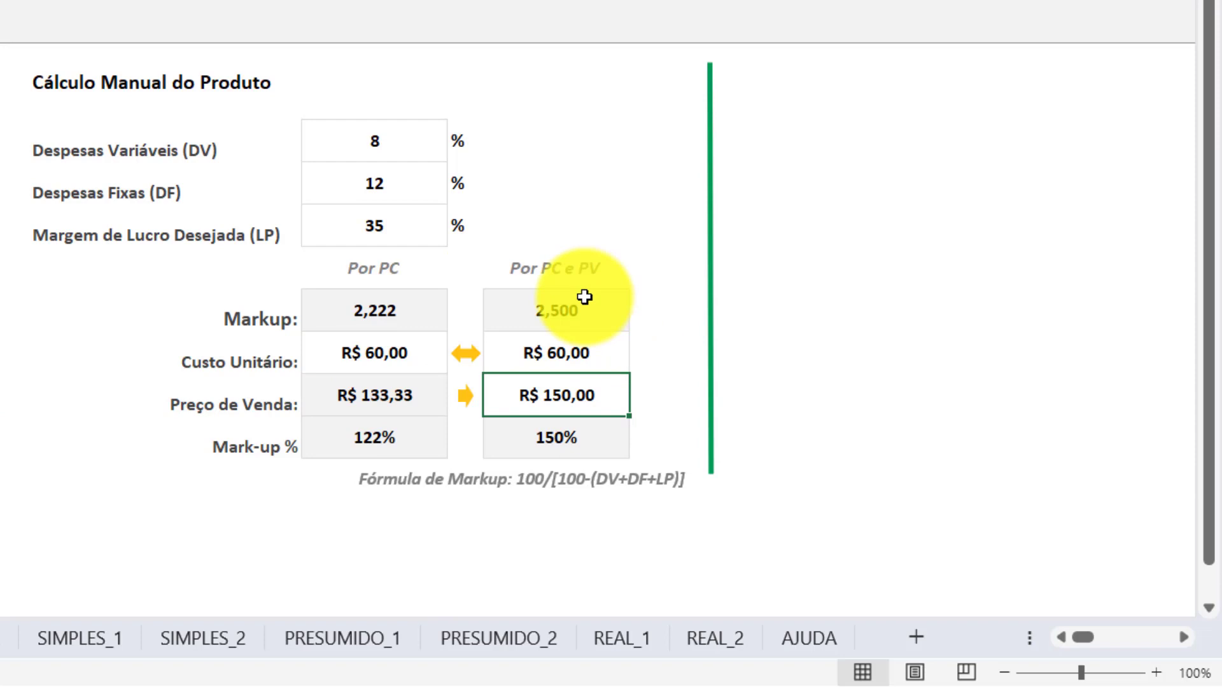
left_click(604, 343)
left_click(597, 403)
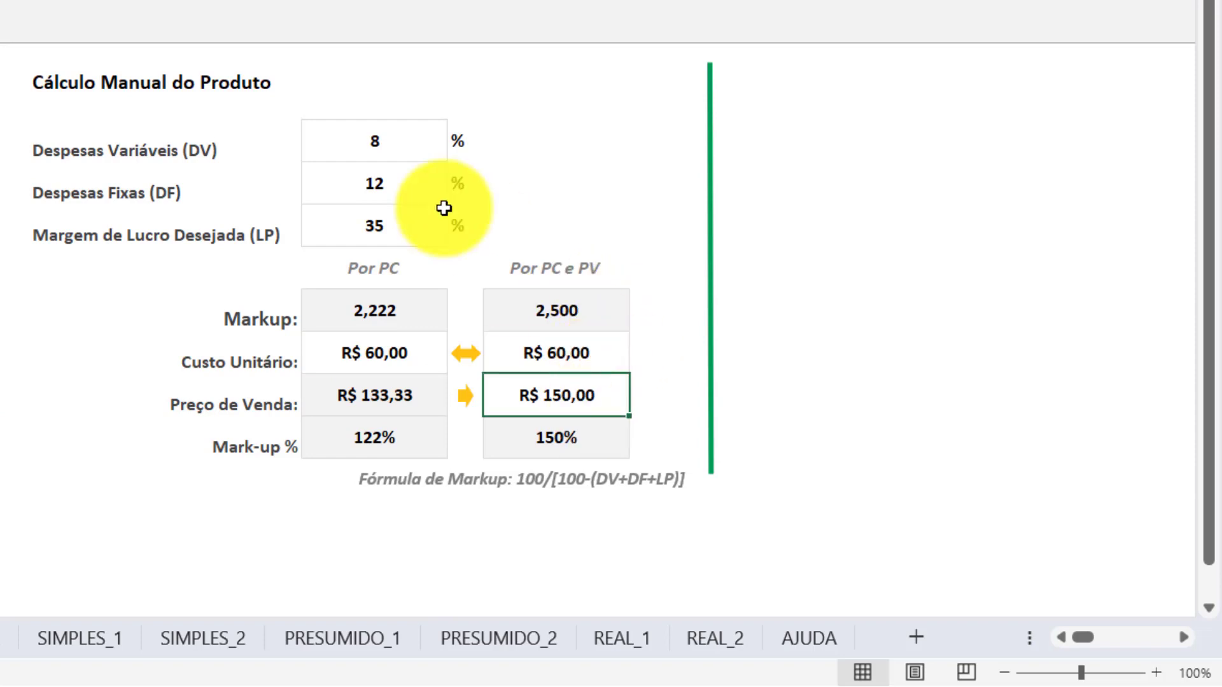
left_click_drag(401, 144, 417, 229)
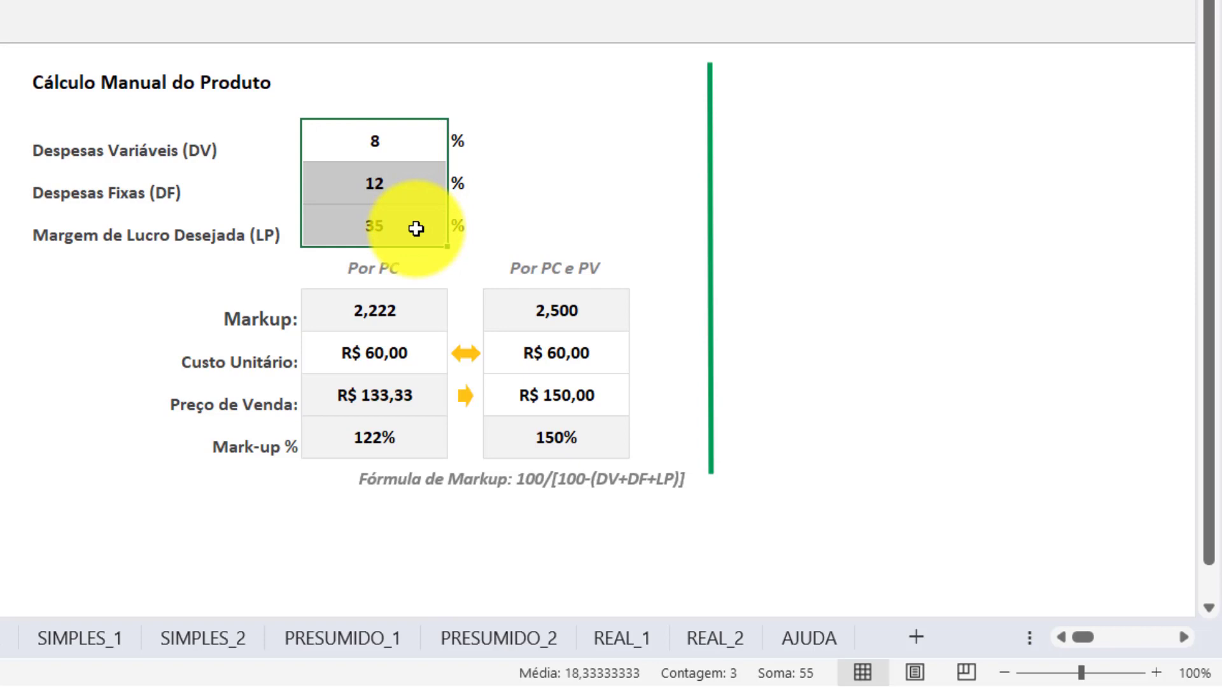
In the manual product calculation, set variable expenses to 10%, fixed expenses to 15% and desired profit margin to 40%
left_click(359, 141)
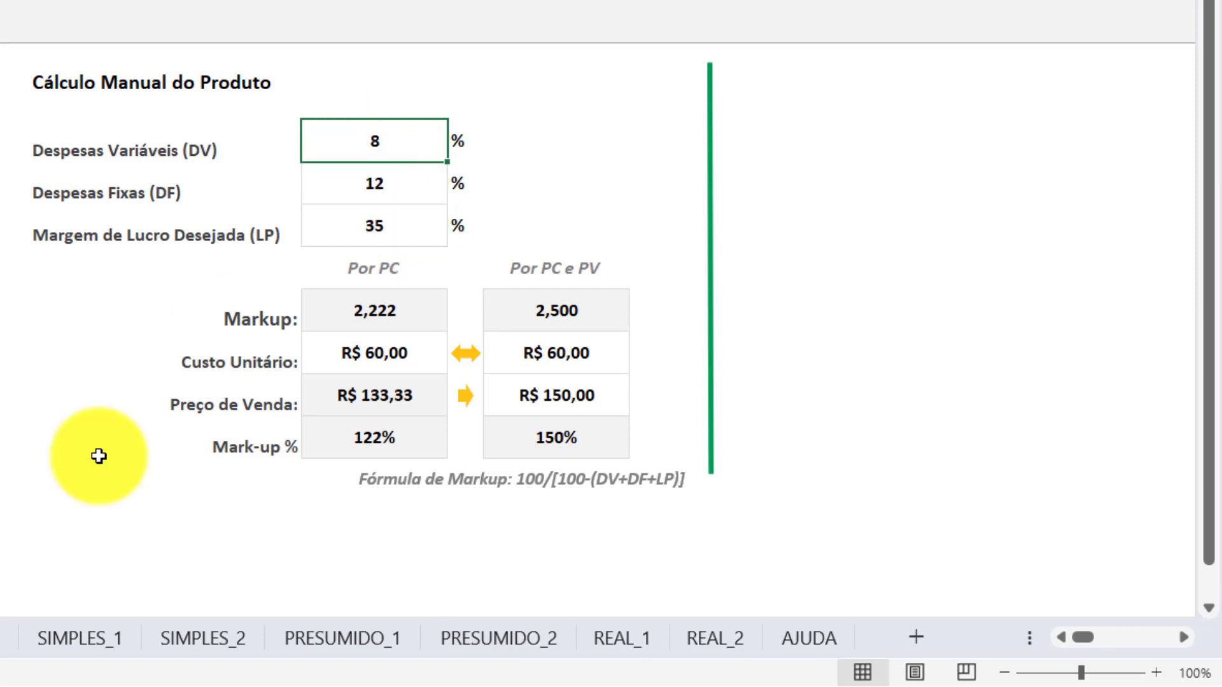
type("10")
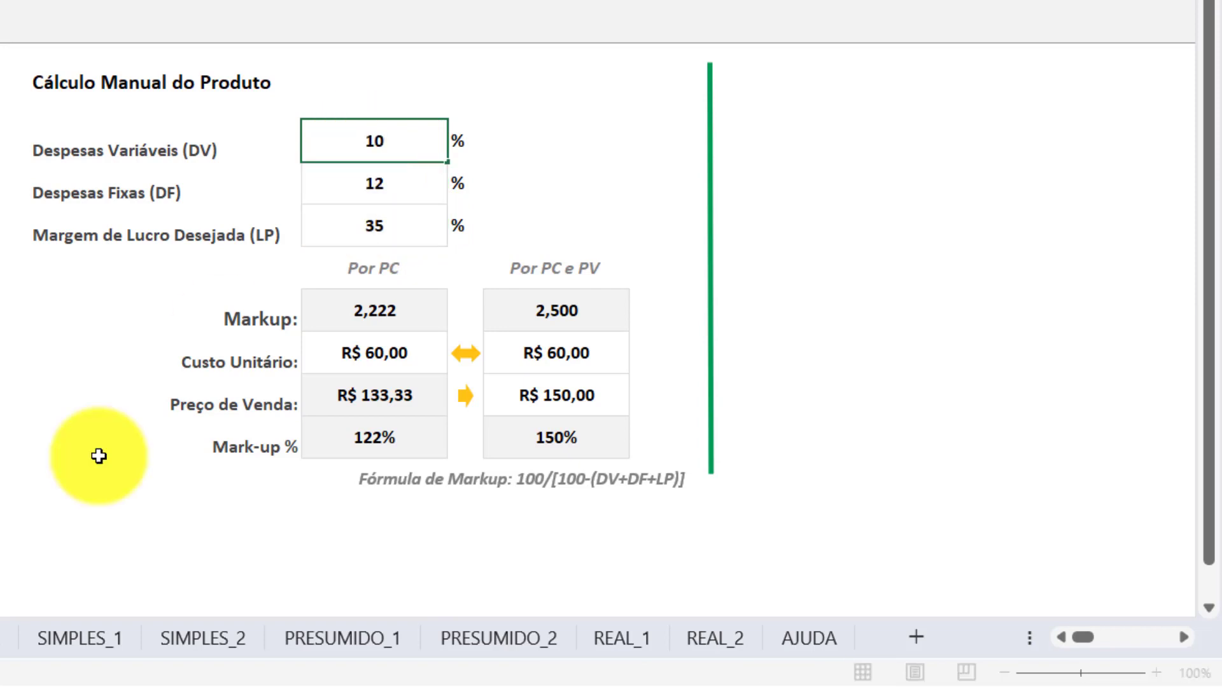
key("Return")
type("15")
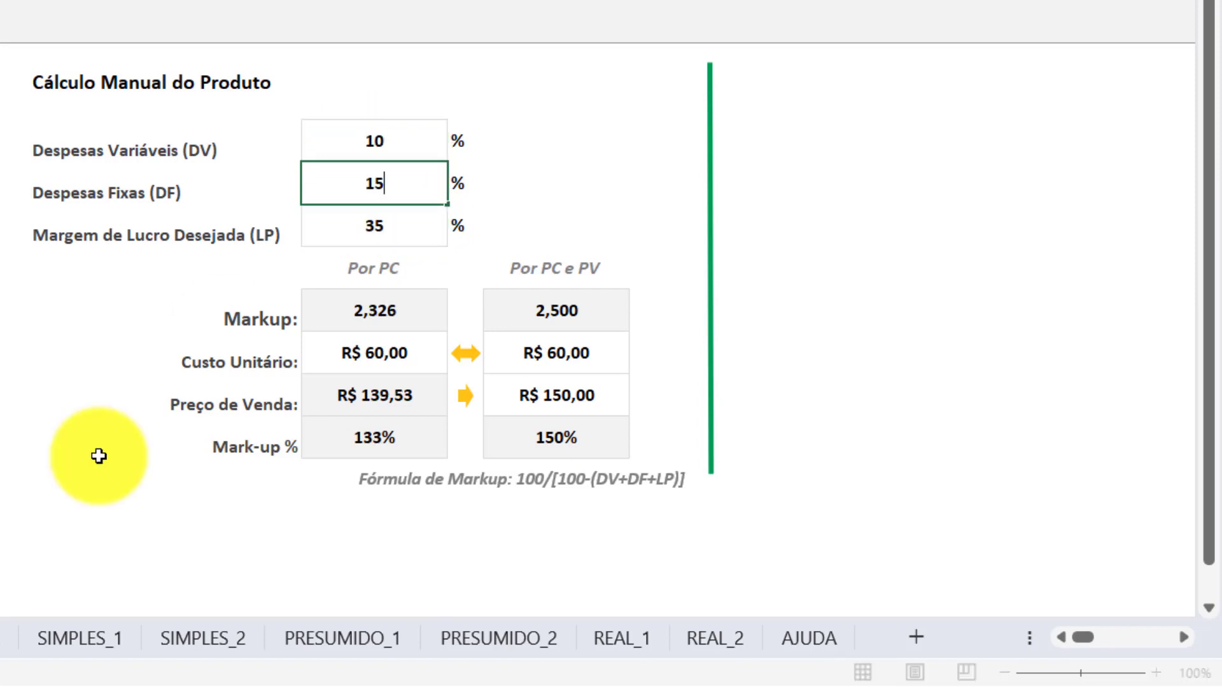
key("Return")
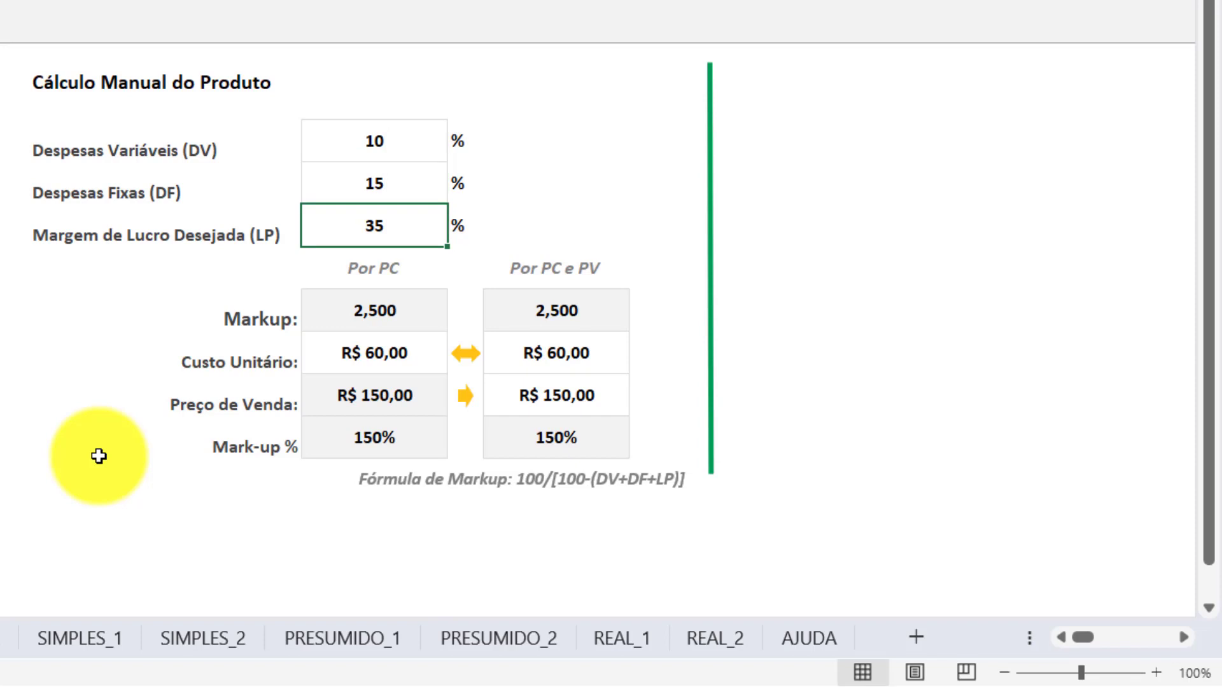
type("40")
key("Return")
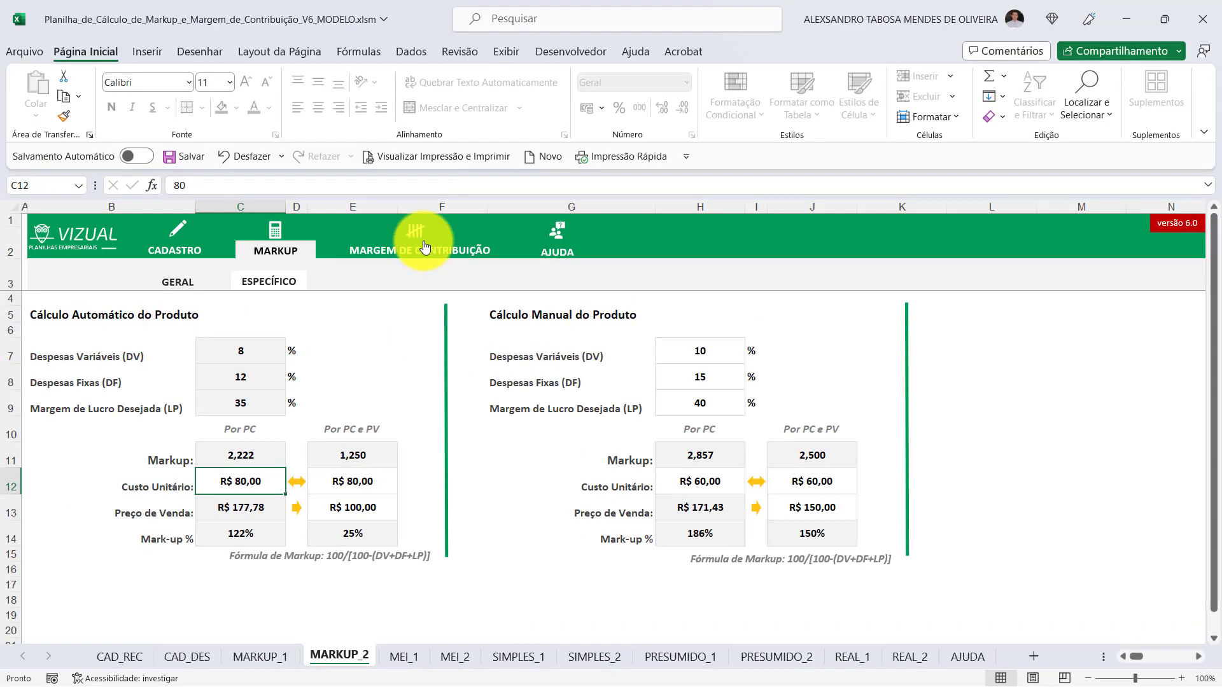
Open the contribution margin section and examine the selling-price sheets for the MEI, Presumido, Simples and Real tax regimes
left_click(425, 247)
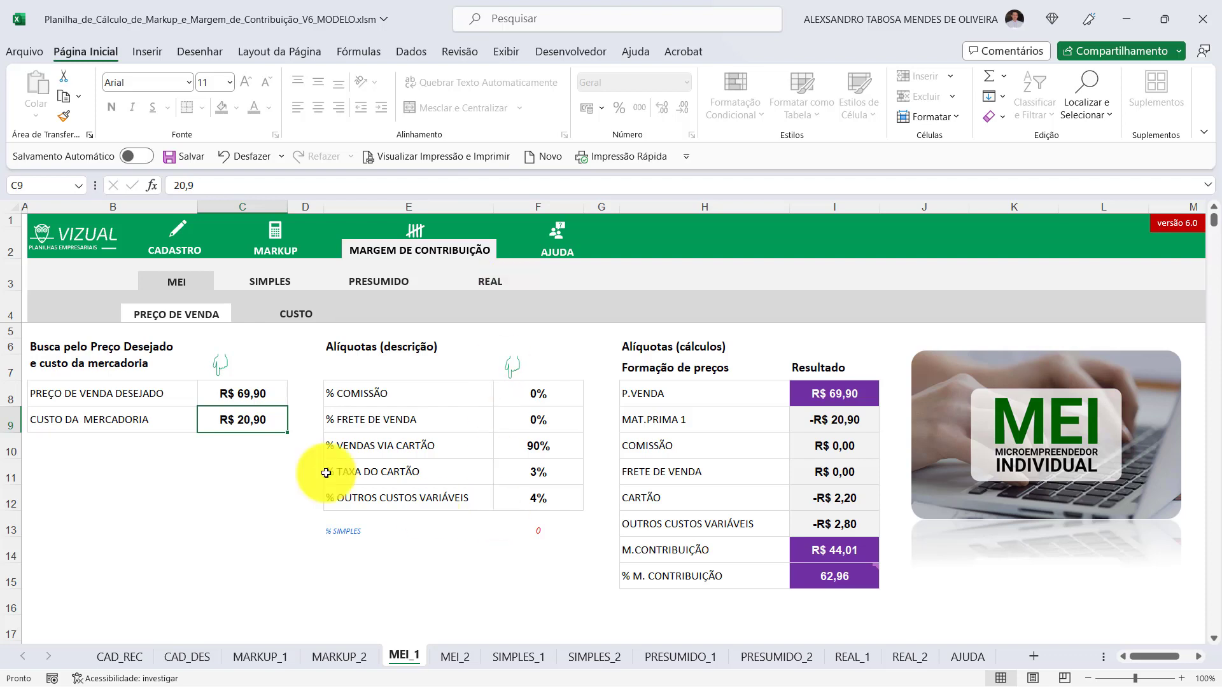
left_click(370, 294)
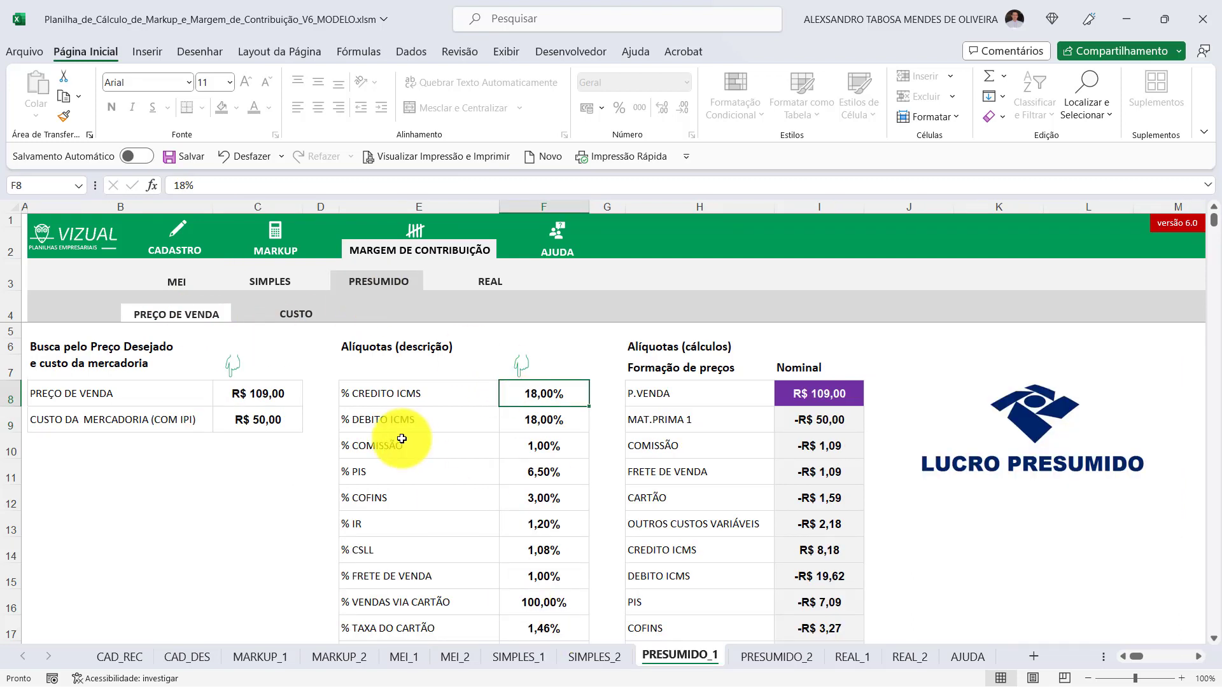
scroll(403, 439, "down", 2)
scroll(404, 512, "up", 2)
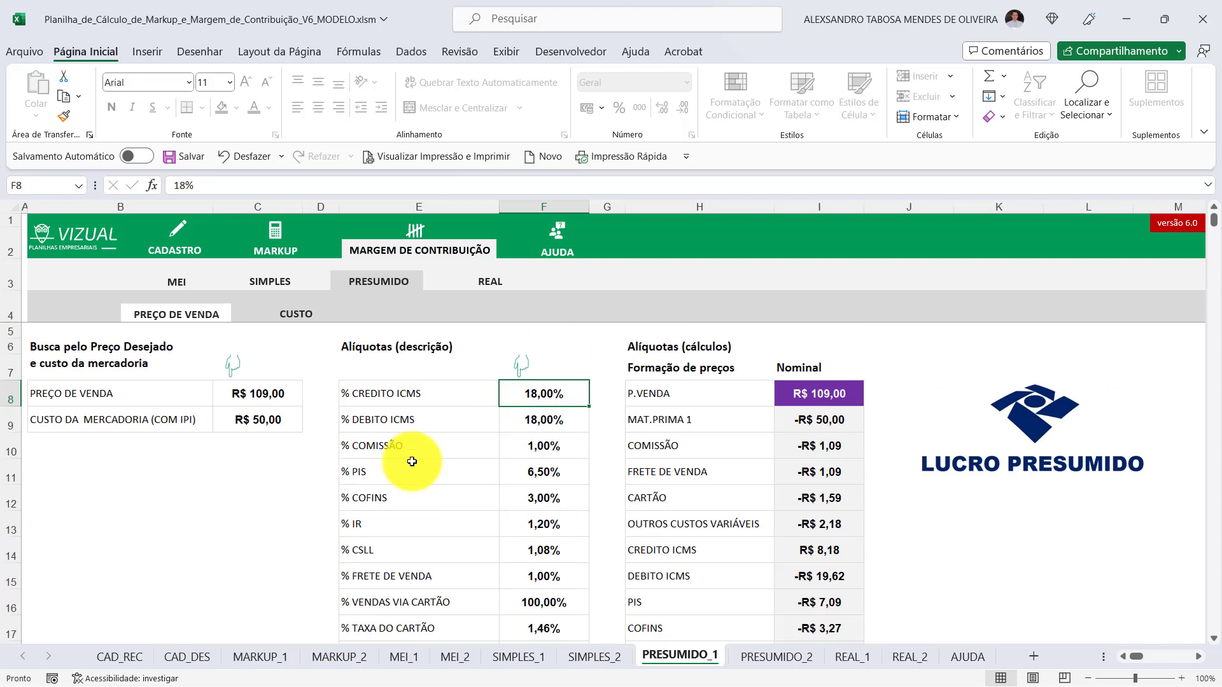
left_click(176, 281)
left_click(266, 282)
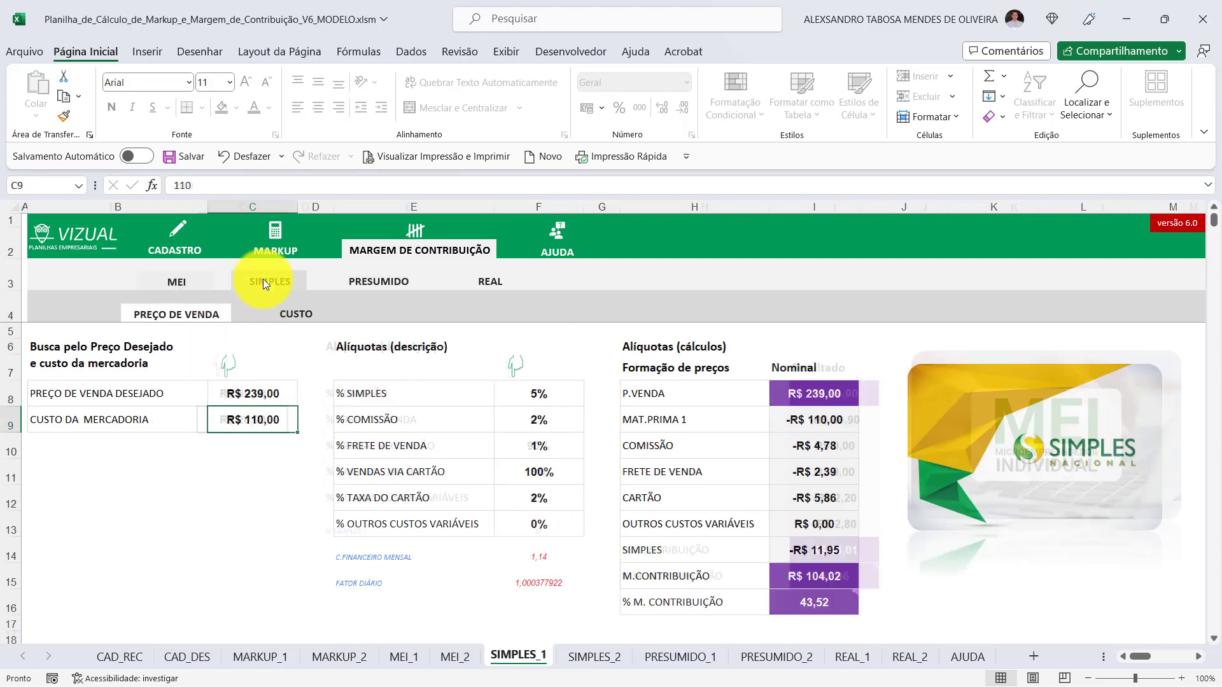
left_click(490, 282)
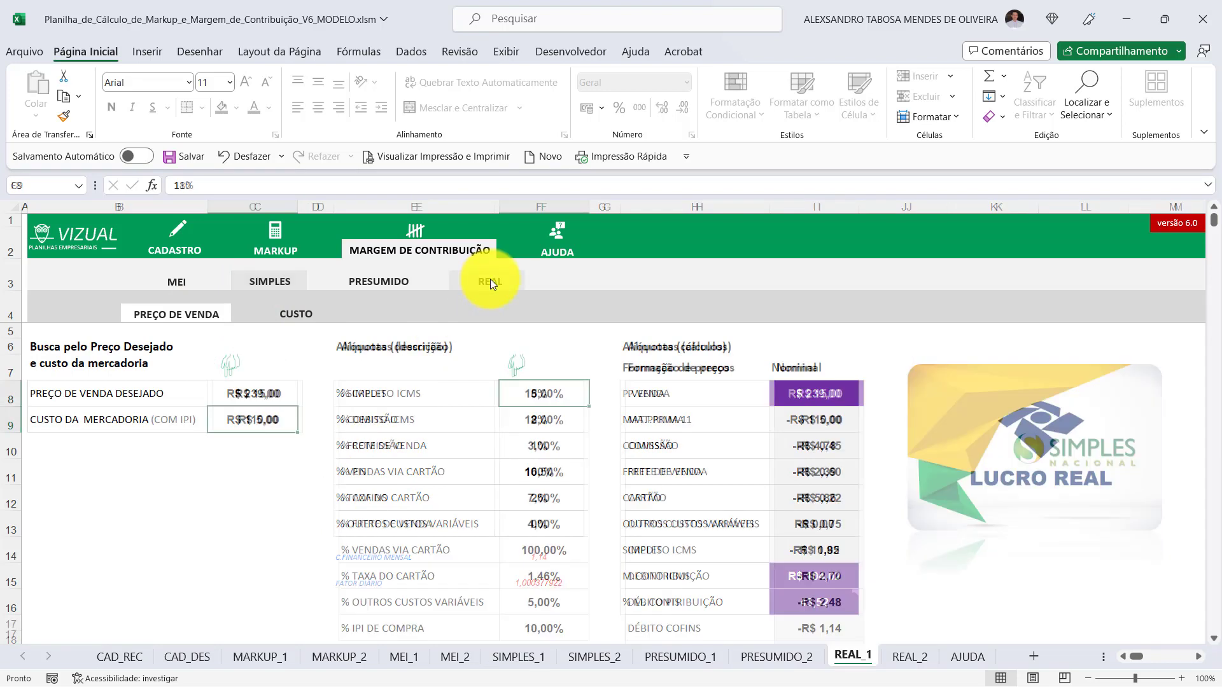
scroll(528, 461, "down", 1)
scroll(484, 427, "up", 1)
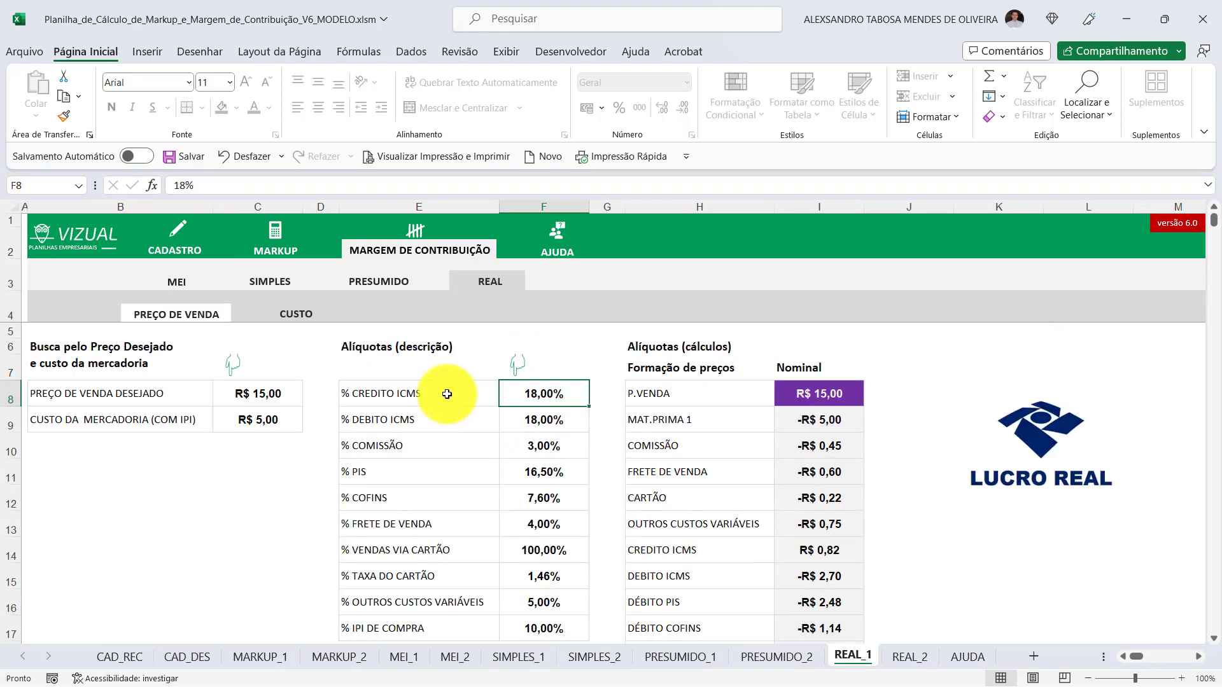
Compare the rate lists of the Presumido, Simples, MEI and Real selling-price sheets, ending on the MEI sheet
left_click(382, 288)
scroll(504, 469, "down", 2)
scroll(504, 469, "up", 2)
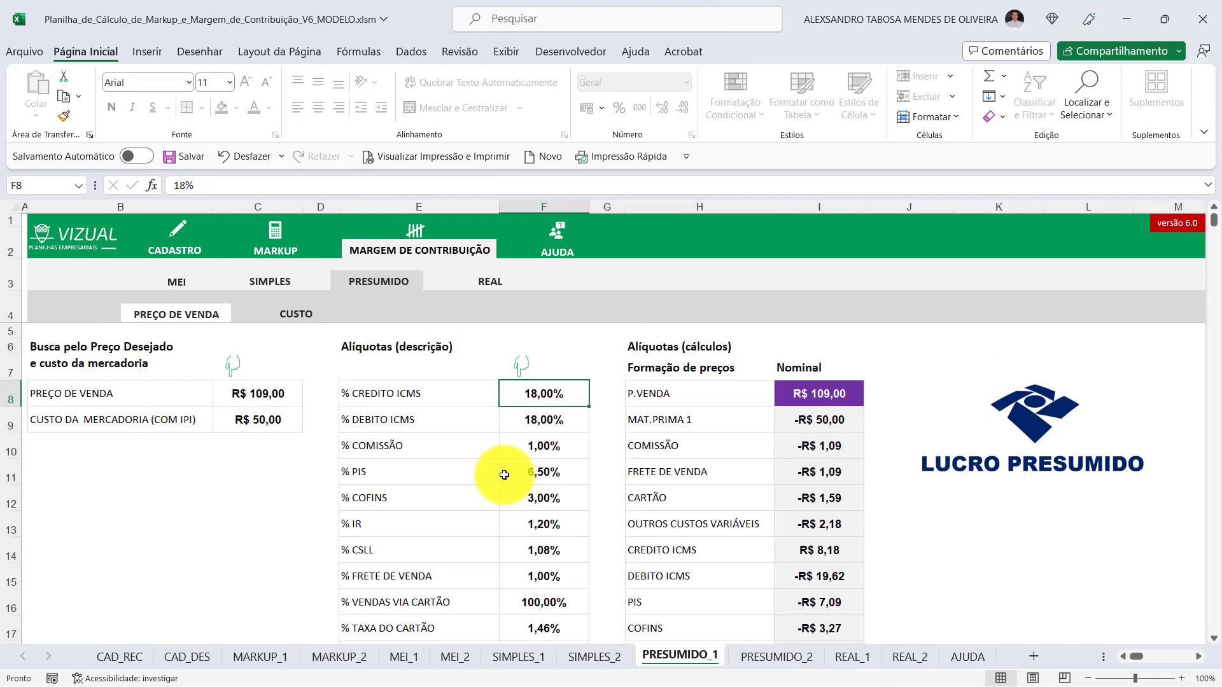
left_click(278, 281)
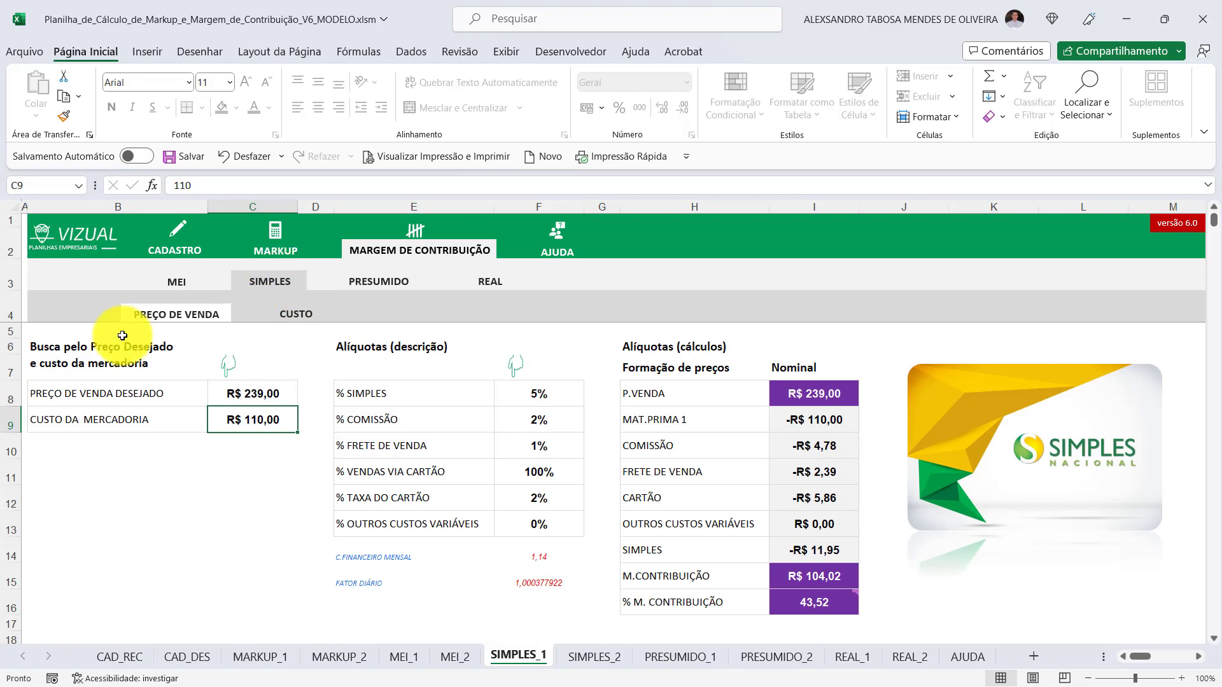
left_click(184, 283)
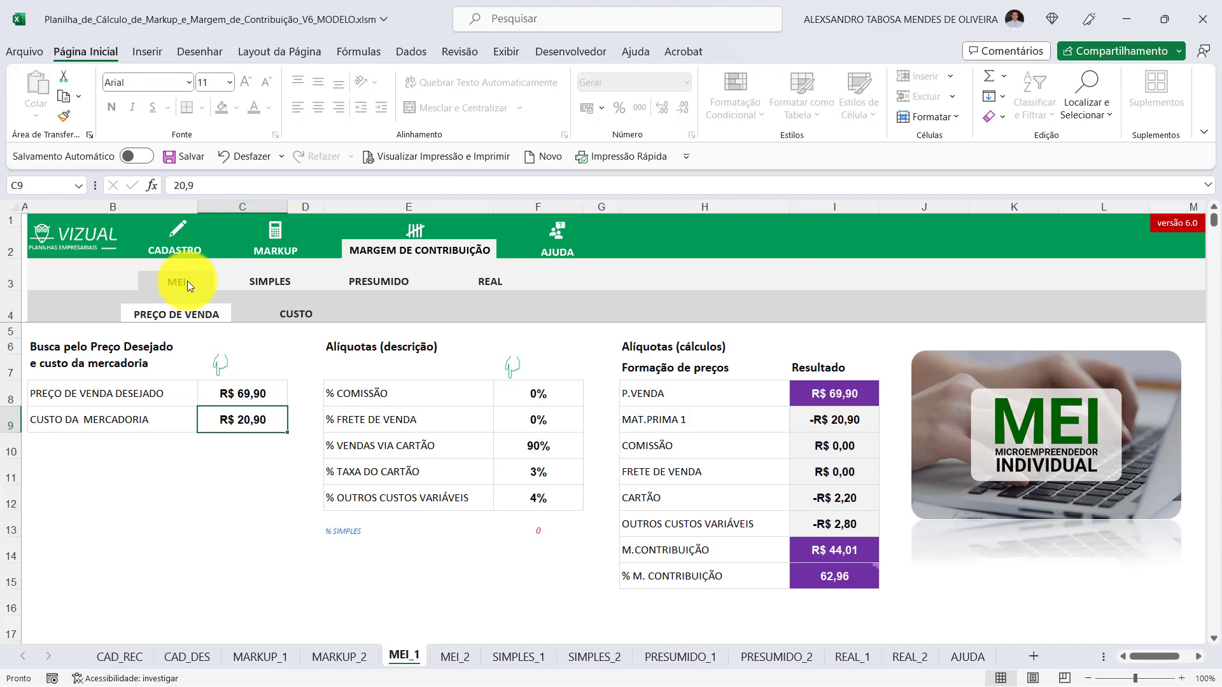
left_click(275, 280)
left_click(384, 280)
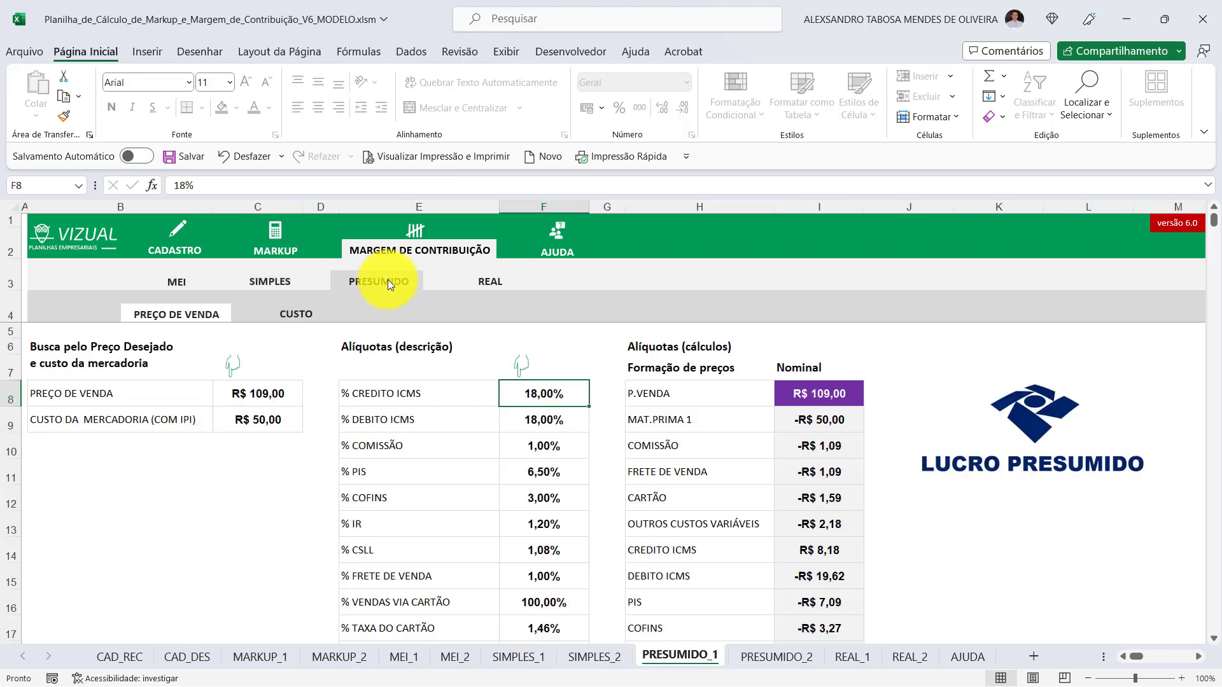
left_click(505, 281)
left_click(172, 280)
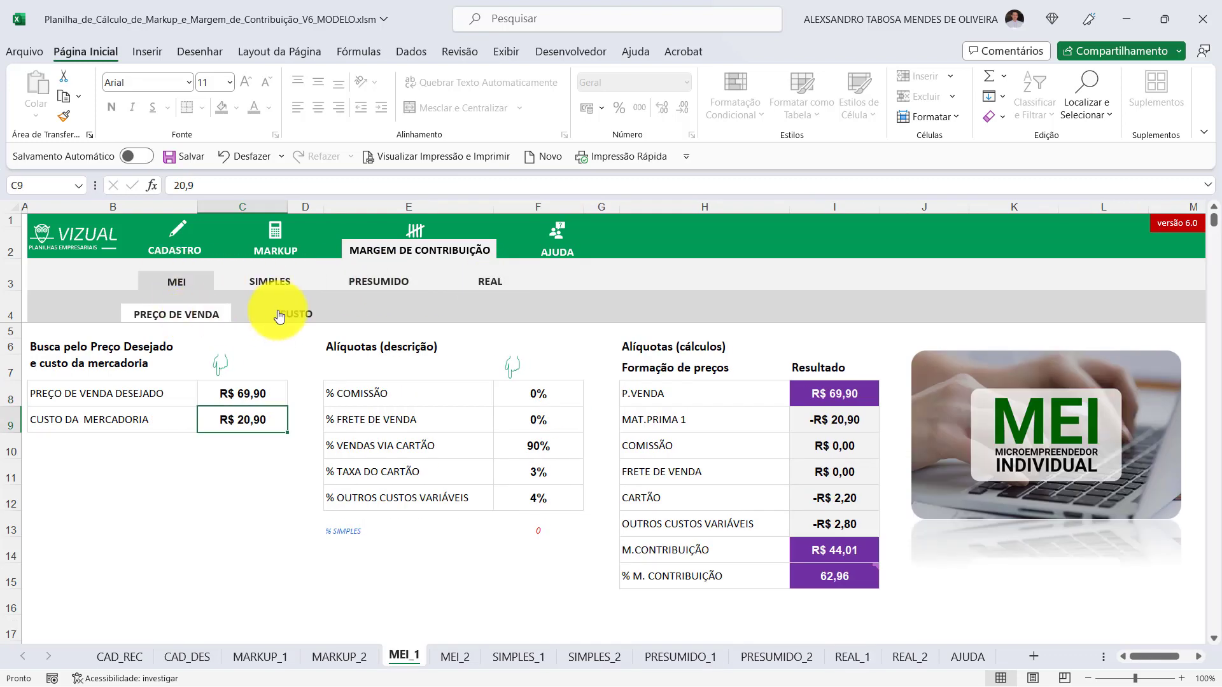
Examine the MEI selling-price sheet's desired price, merchandise cost and rate inputs, along with the note on the contribution margin percentage
left_click(231, 391)
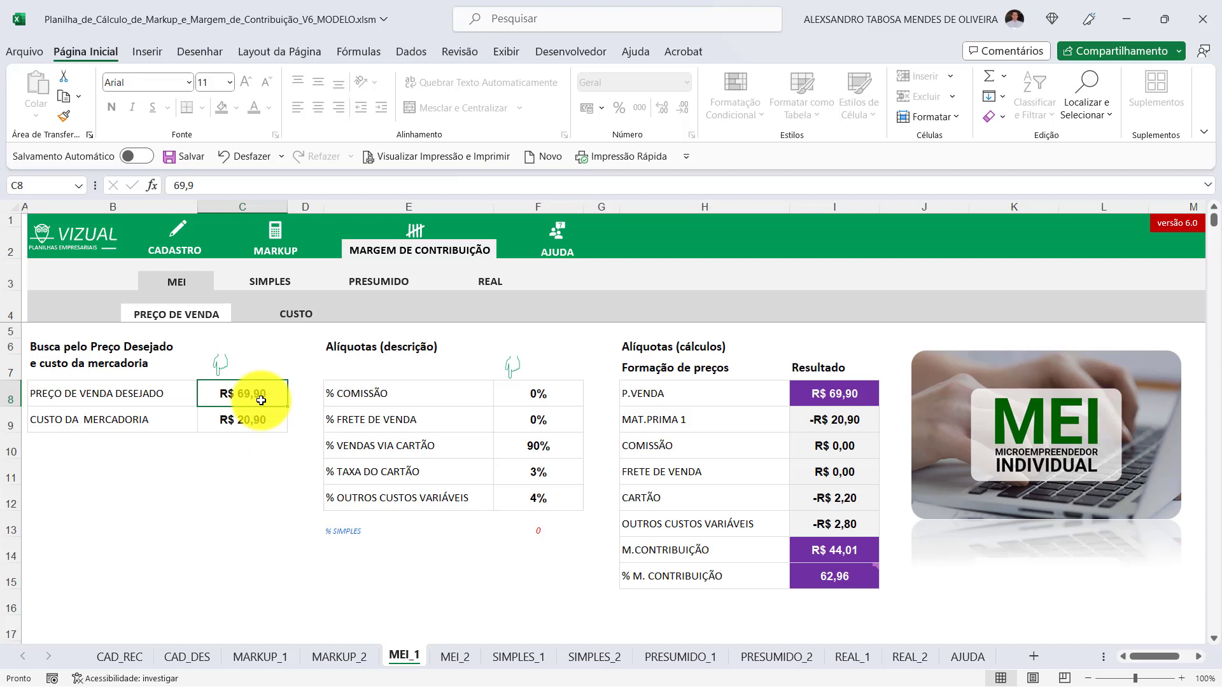
left_click(261, 421)
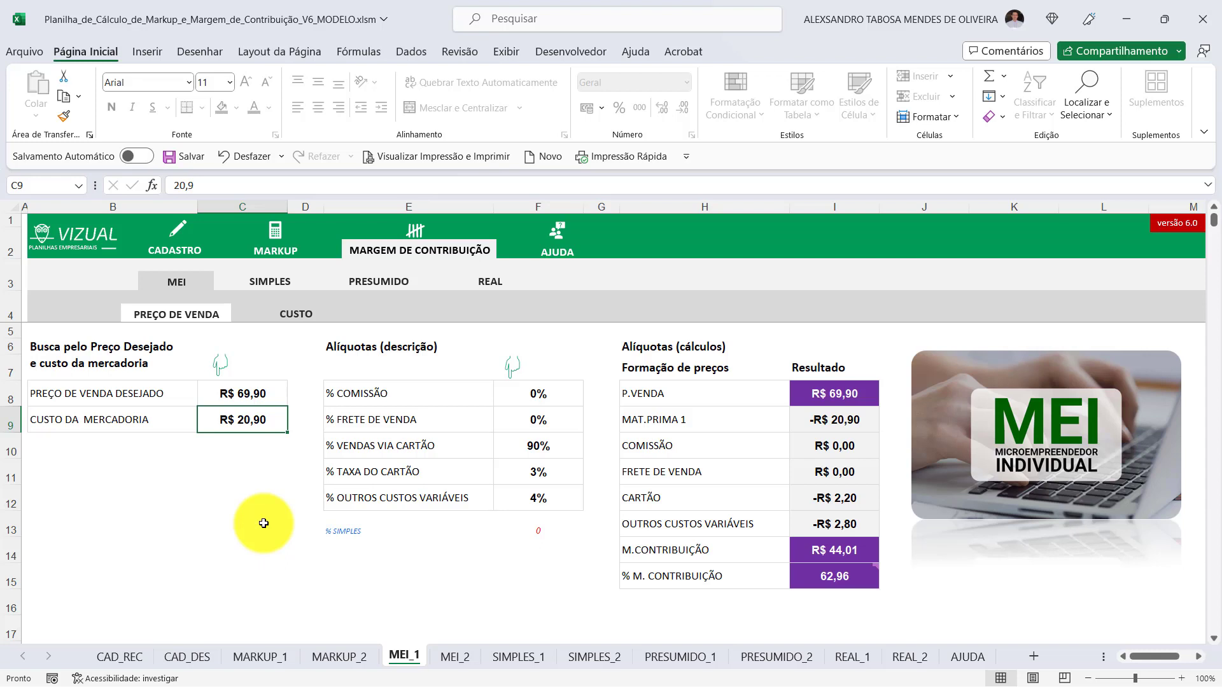
left_click(256, 382)
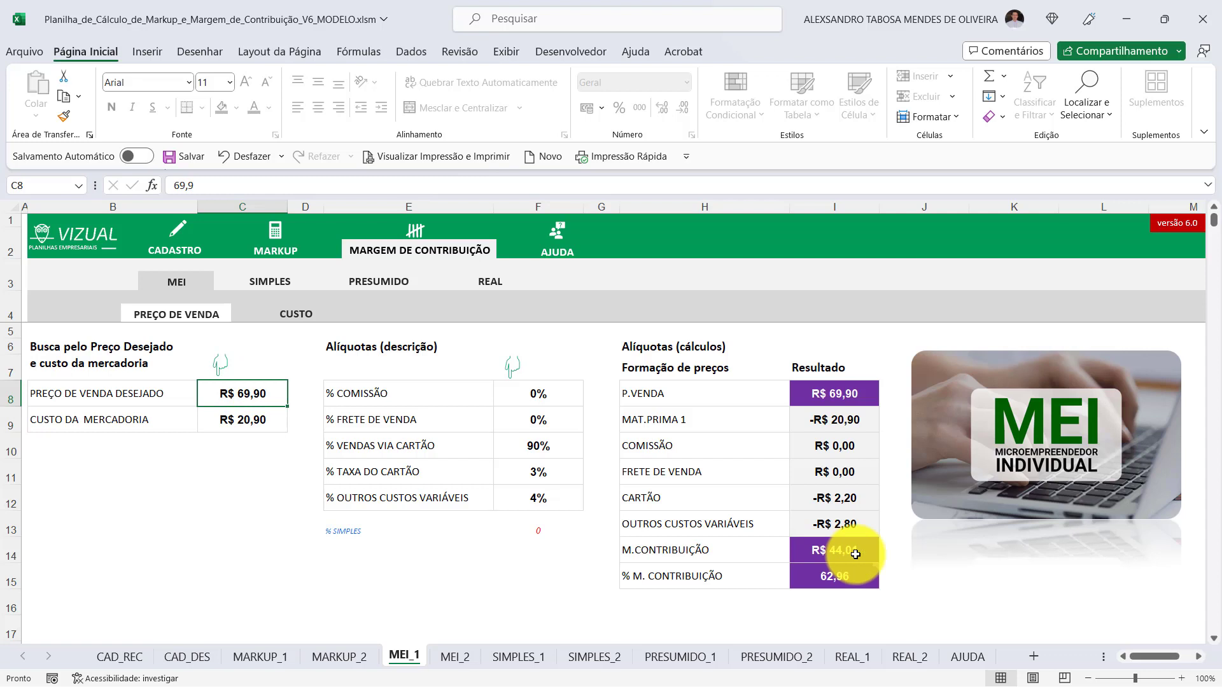
mouse_move(833, 580)
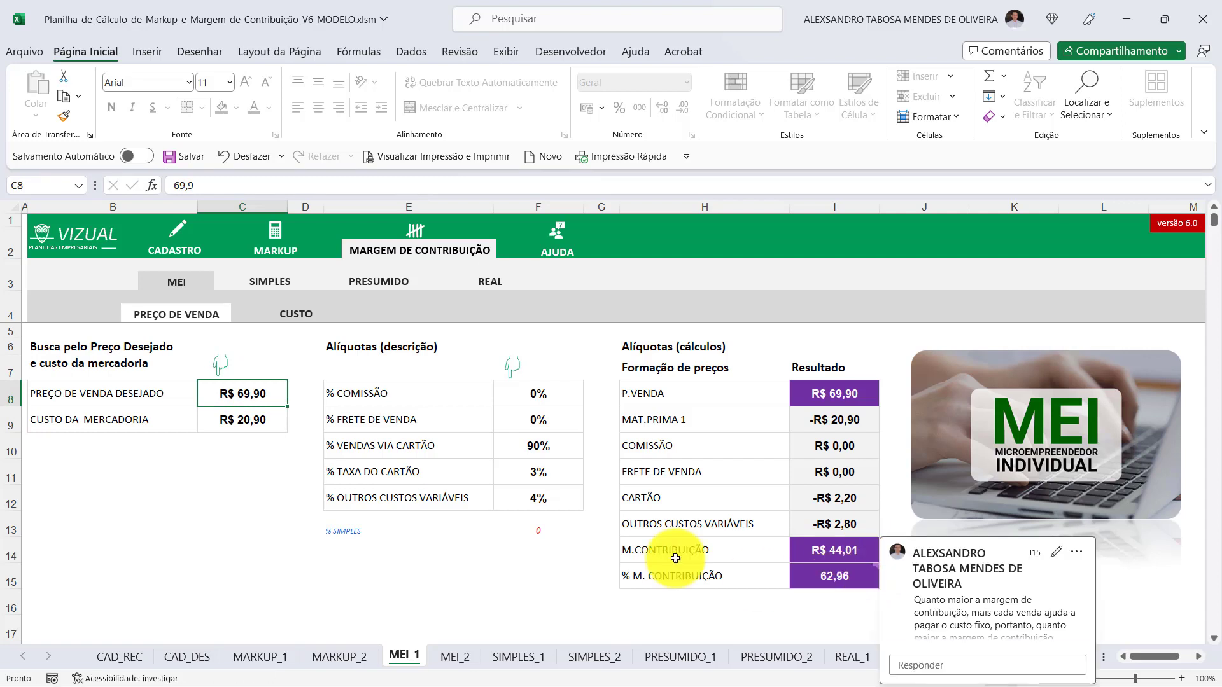
left_click(548, 391)
left_click(541, 417)
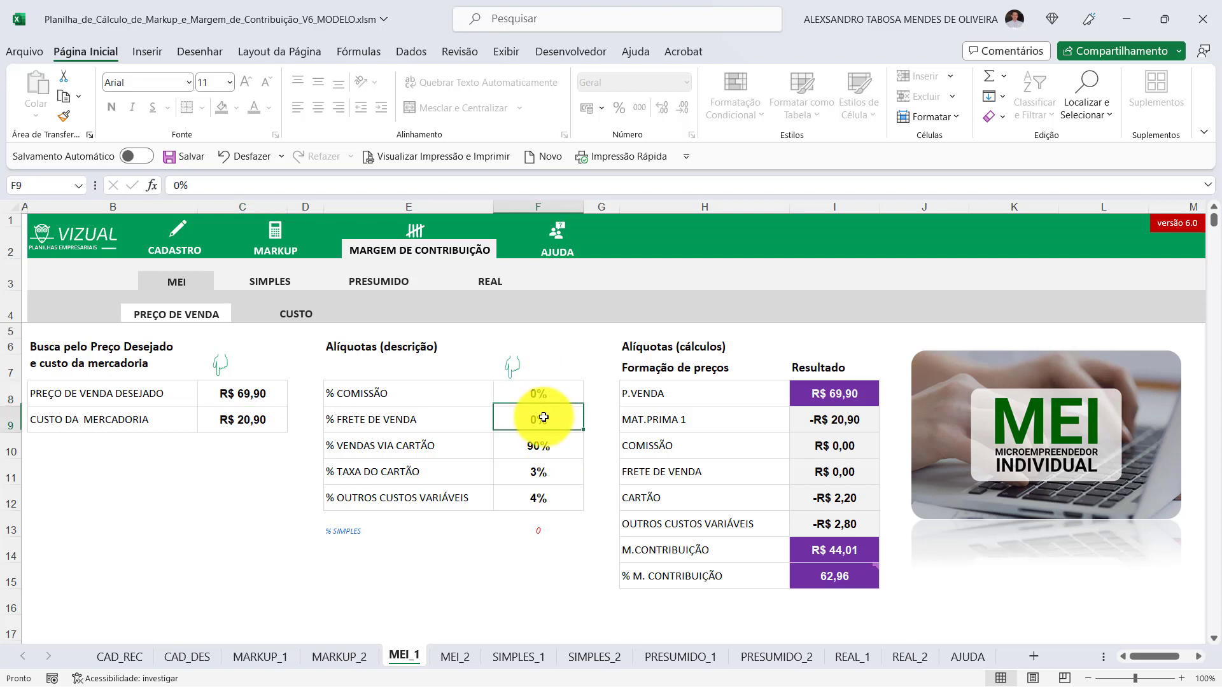
left_click(539, 445)
left_click(538, 472)
left_click(543, 494)
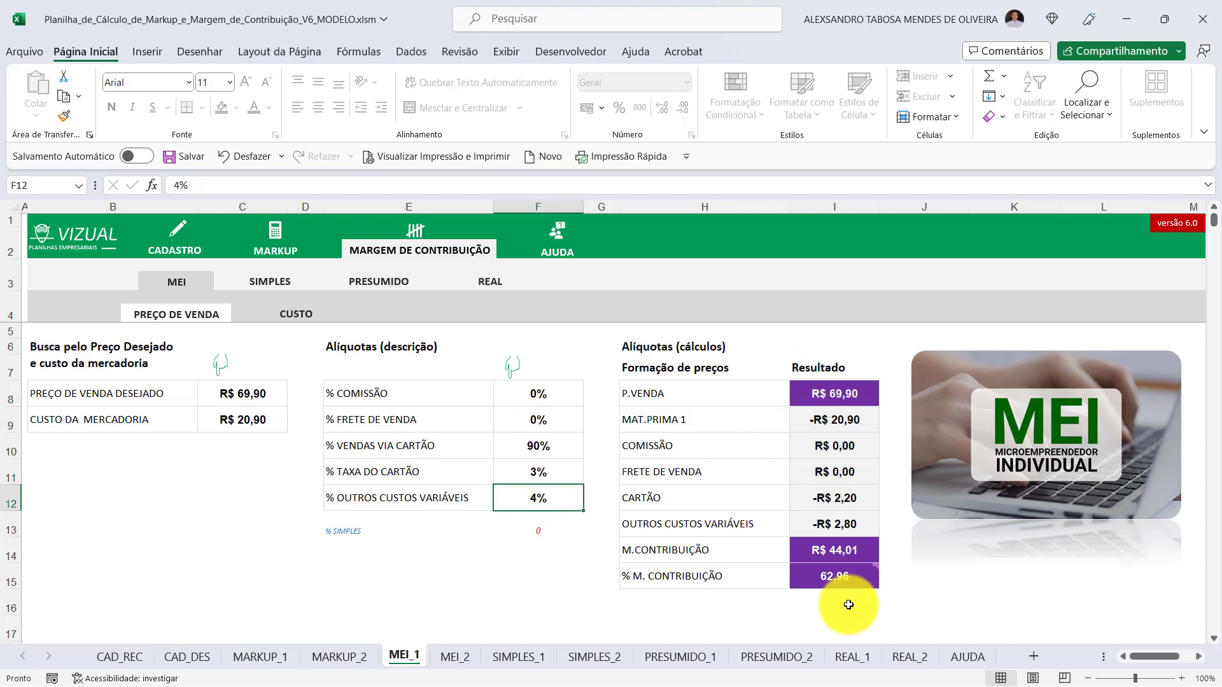
left_click(272, 390)
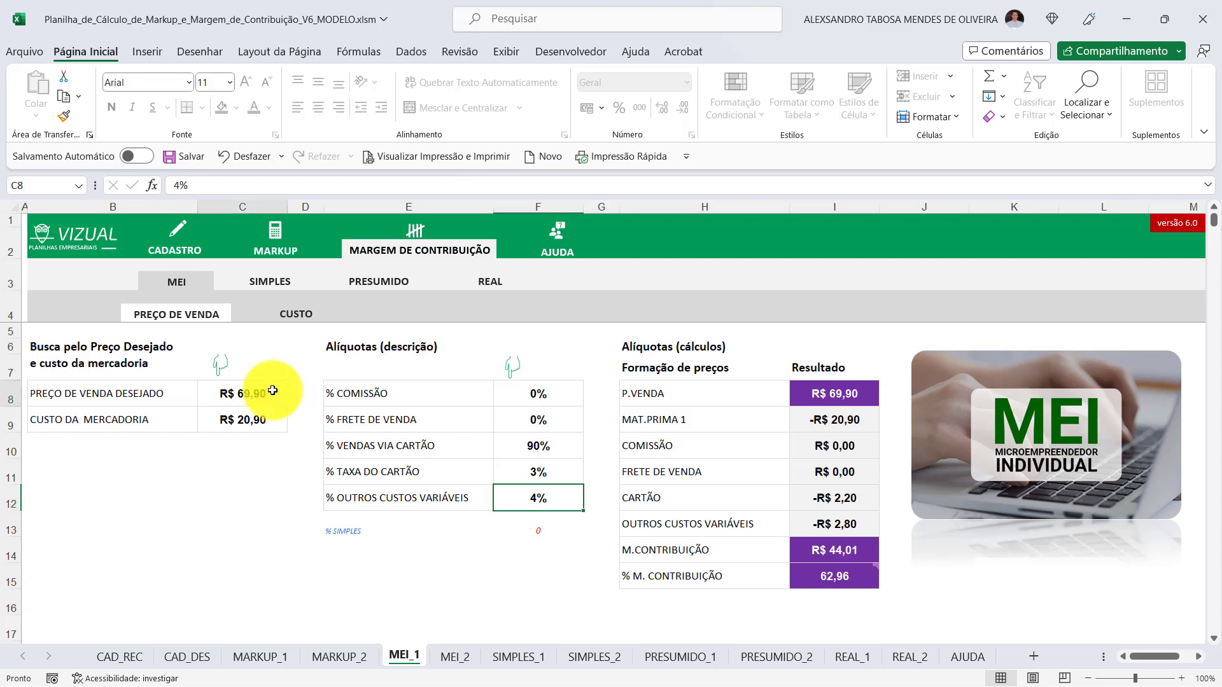
left_click_drag(273, 390, 273, 420)
left_click_drag(537, 391, 557, 493)
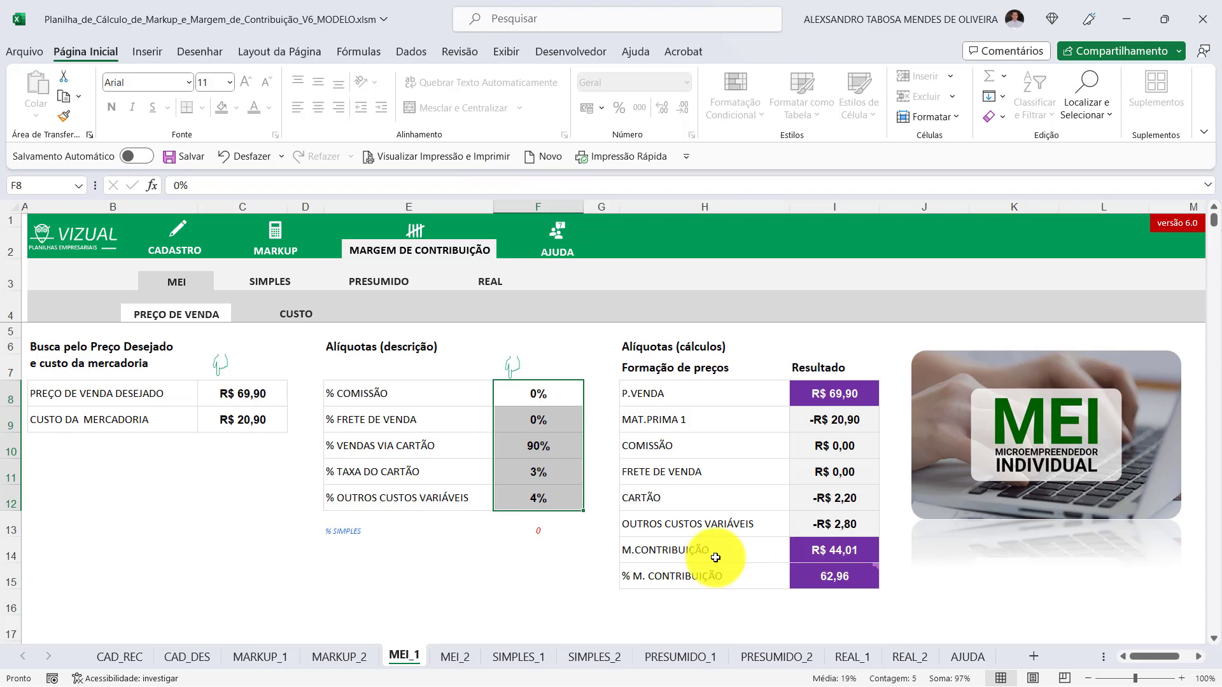
Examine the MEI cost-based sheet's merchandise cost, target contribution margin and calculated results, comparing it with the selling-price version
left_click(299, 313)
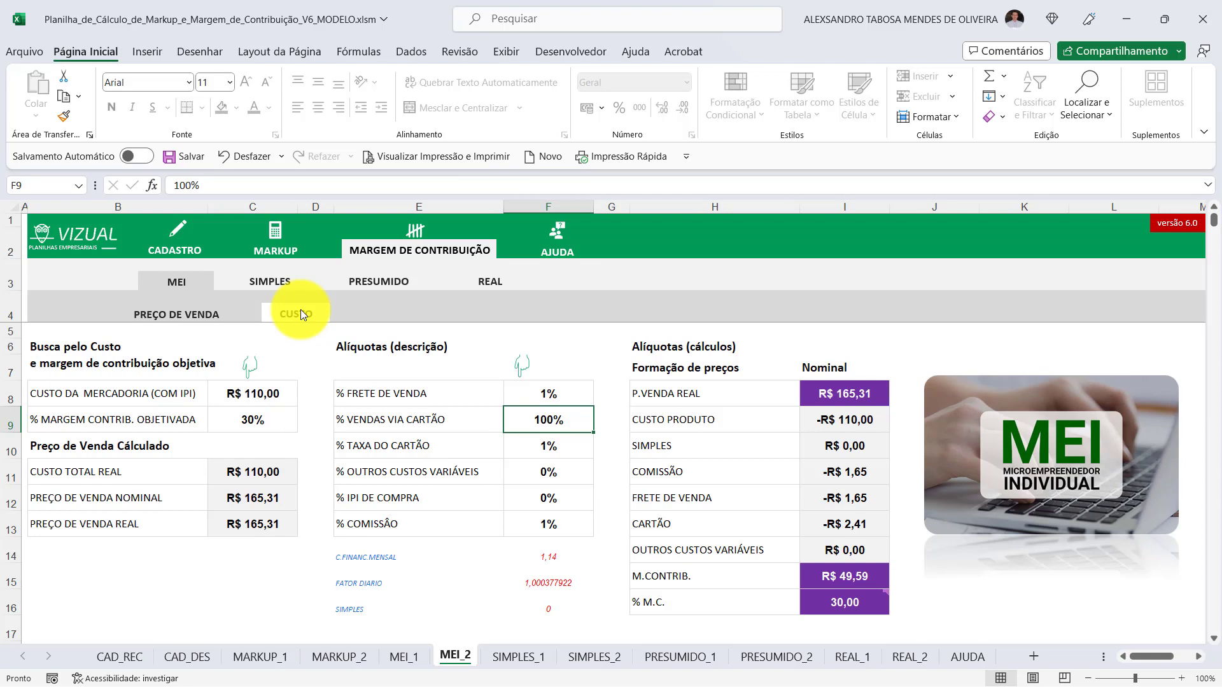
left_click(257, 395)
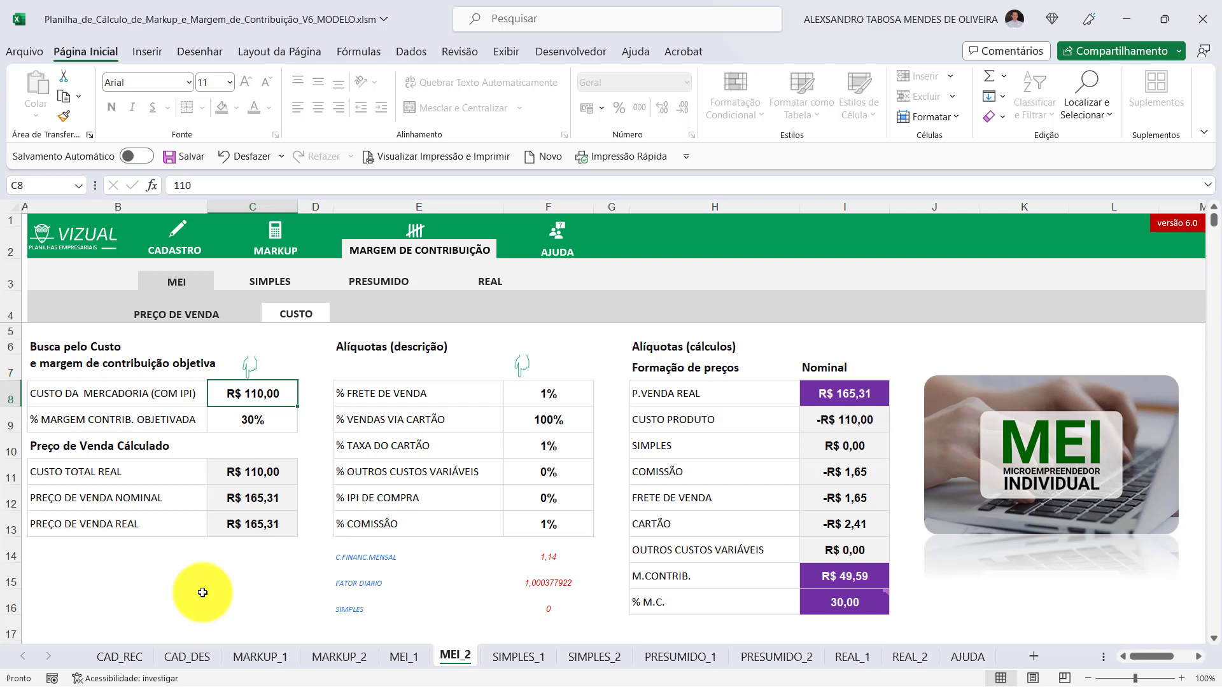
left_click(283, 418)
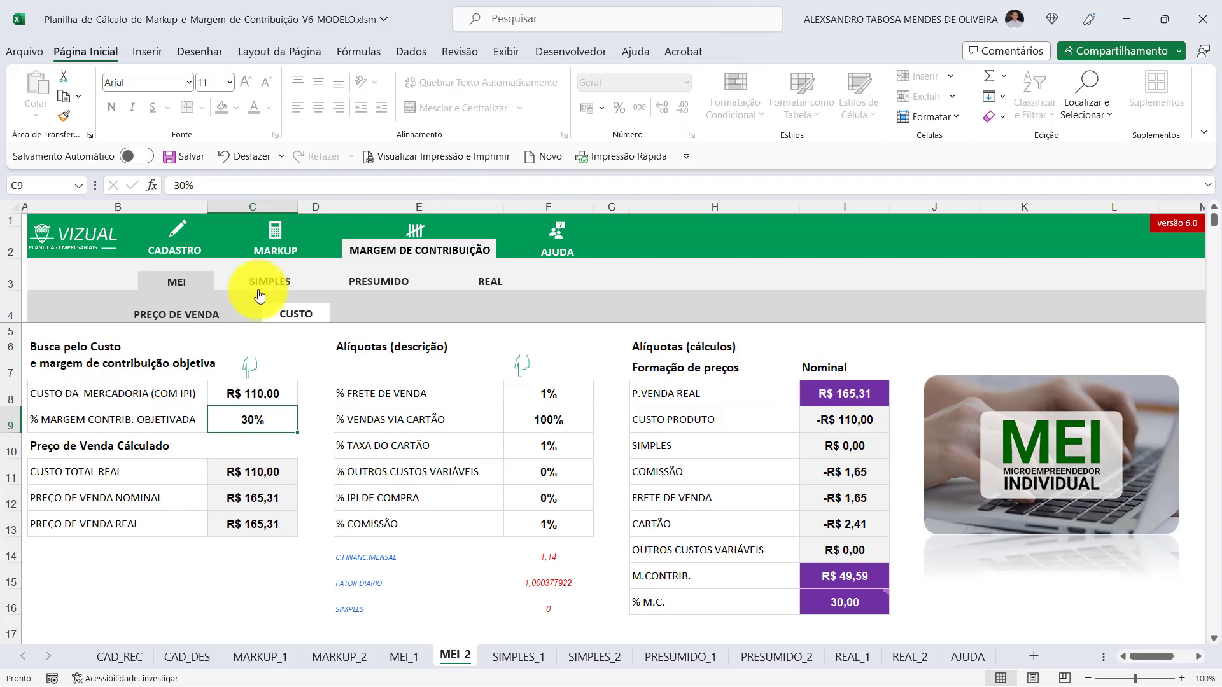
left_click(168, 315)
left_click(299, 313)
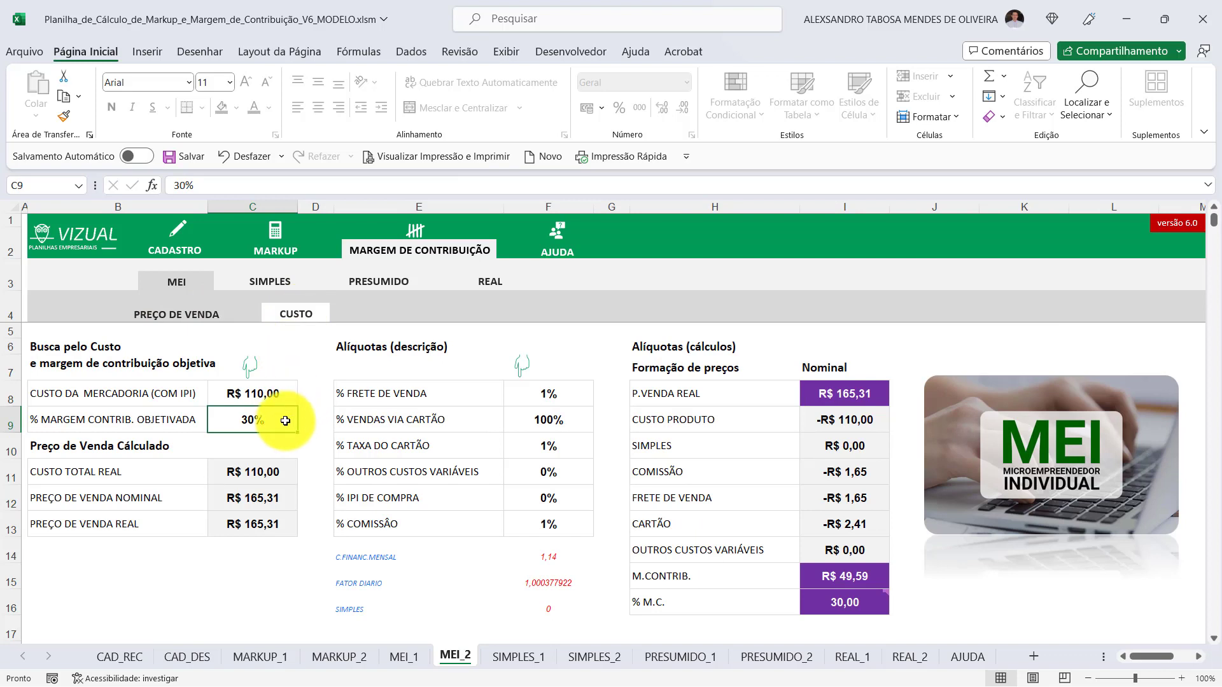
mouse_move(834, 614)
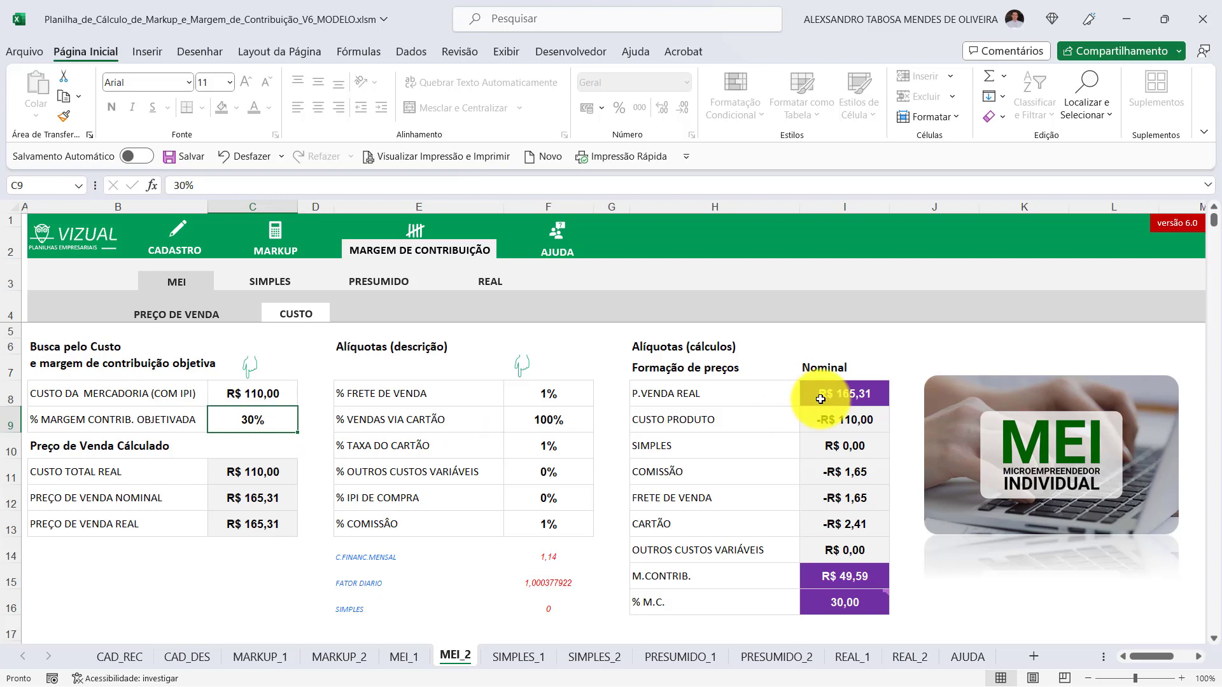
Review the selling-price sheets of the MEI, Simples, Presumido and Real regimes, finishing on the Presumido sheet
left_click(144, 315)
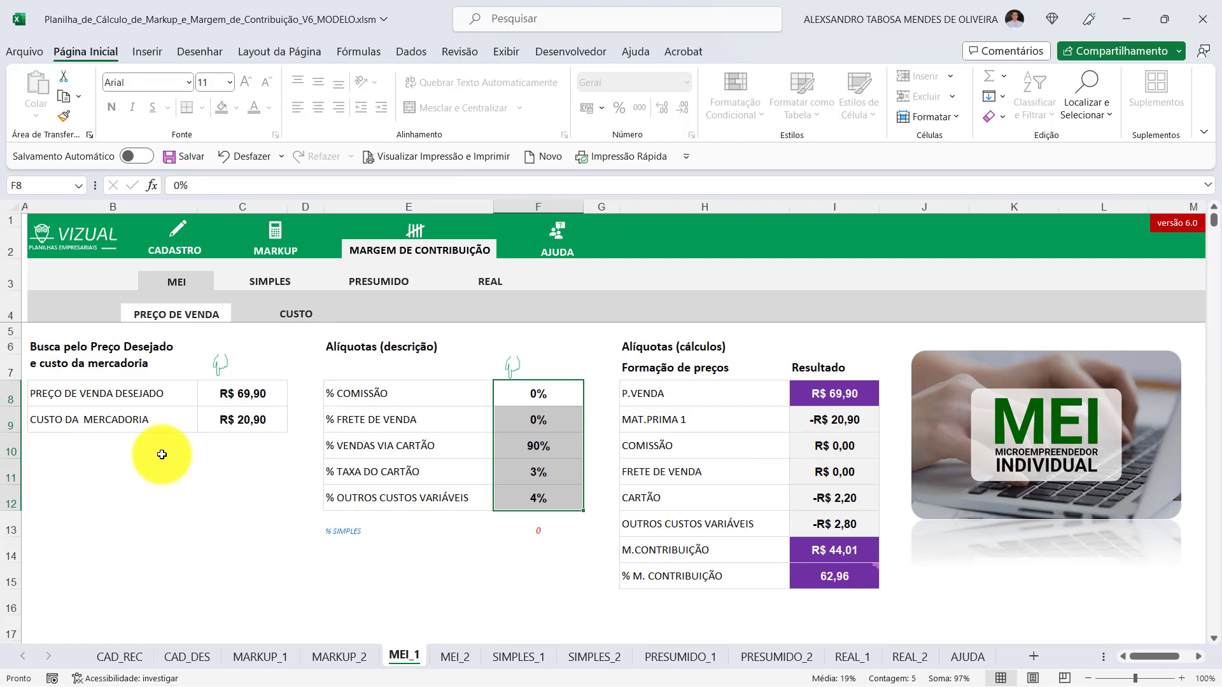
left_click(280, 280)
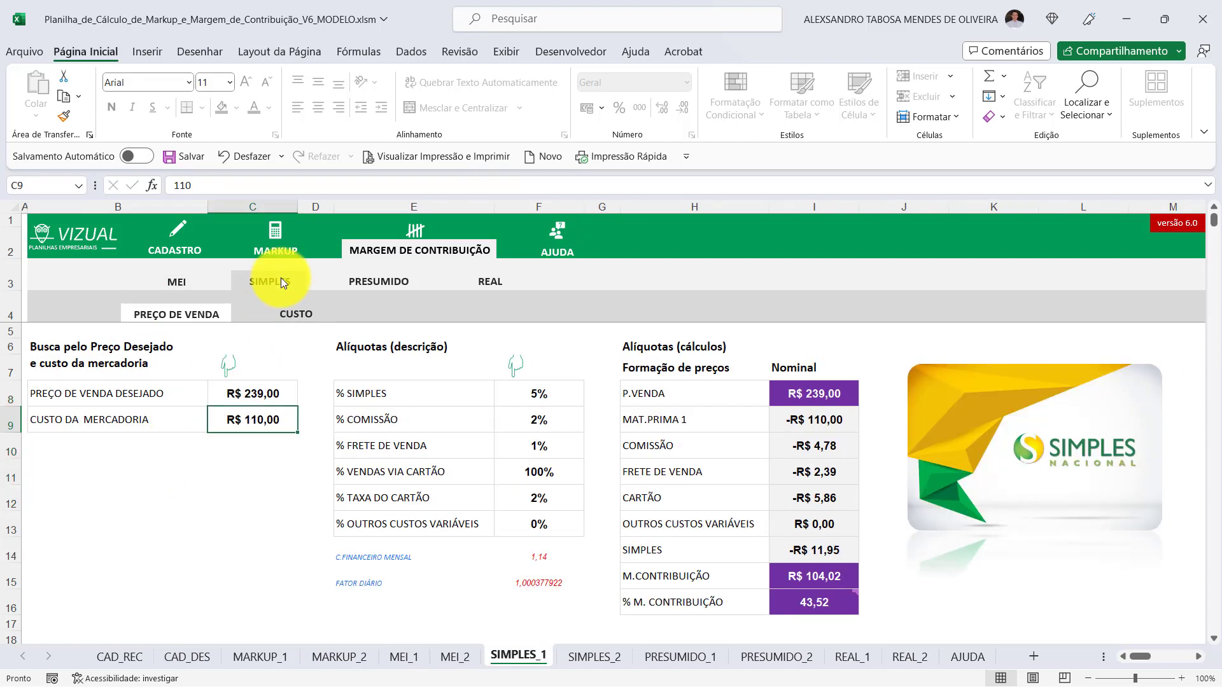
left_click(394, 284)
left_click(499, 287)
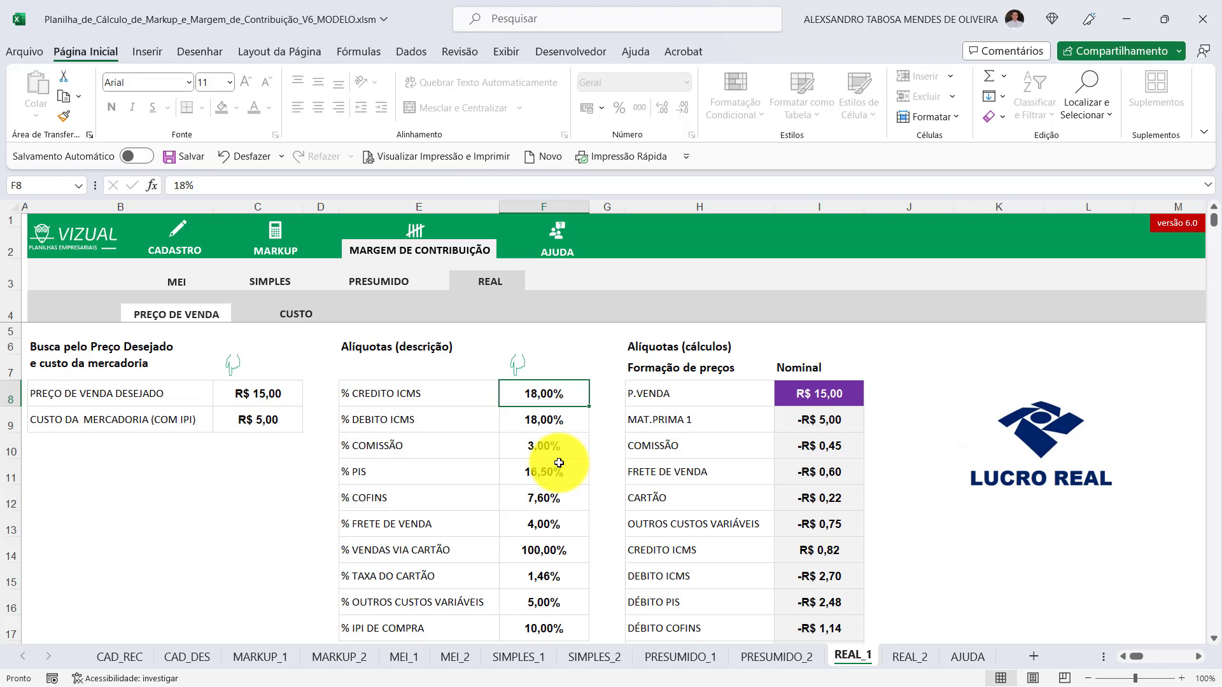
left_click(376, 281)
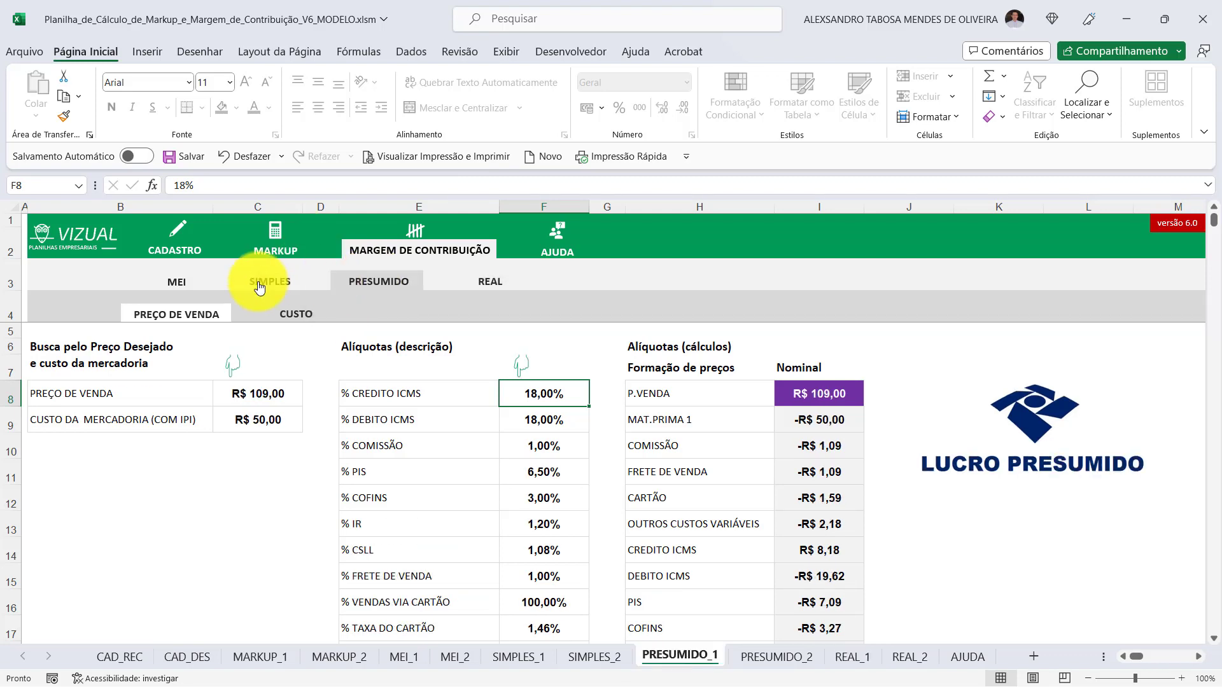
Go back through the Simples and MEI sheets and the general markup sheet to the monthly revenue register
left_click(268, 282)
left_click(178, 288)
left_click(276, 248)
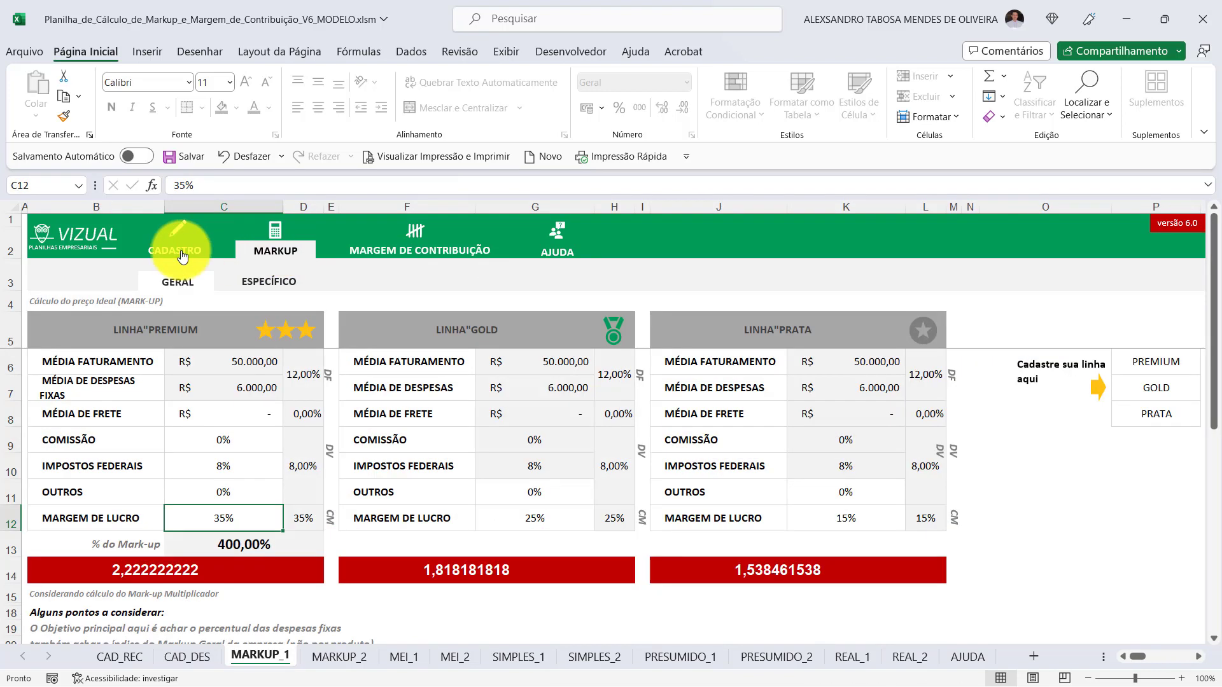
left_click(182, 250)
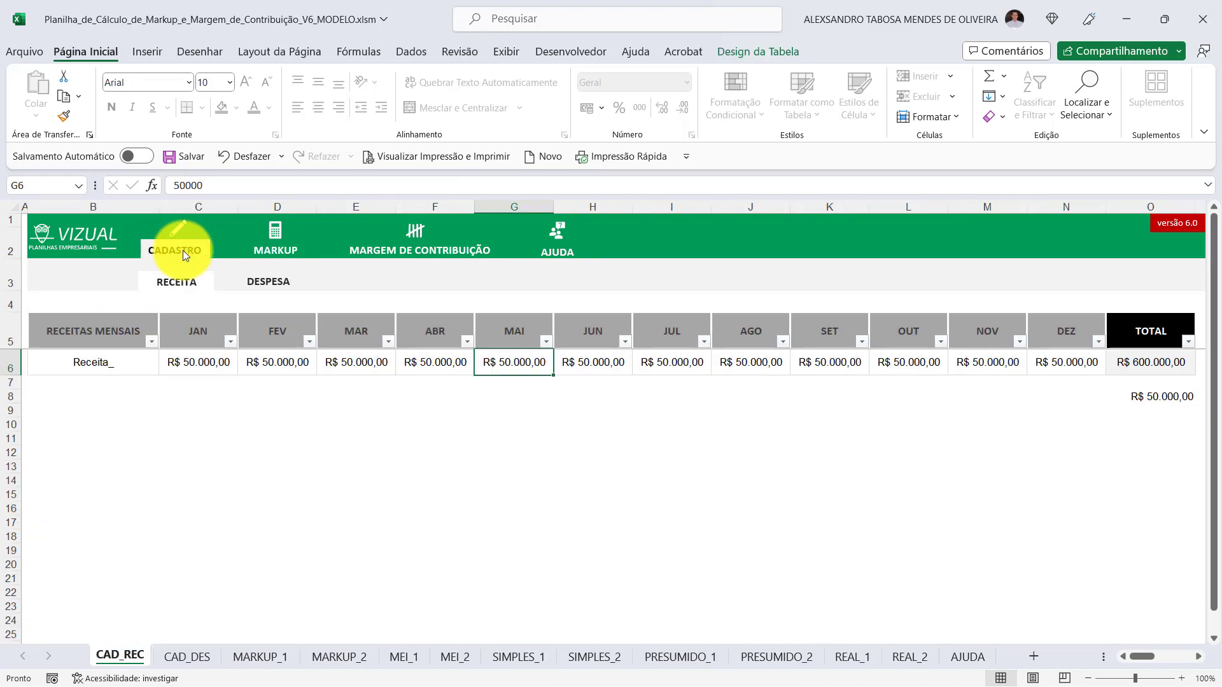